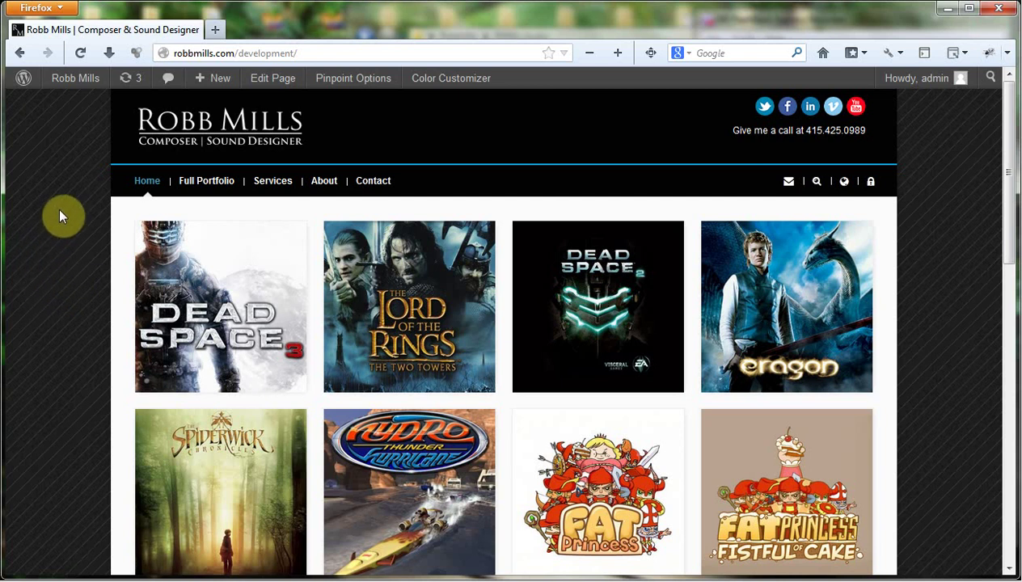
- Open the Dead Space 2 portfolio item, then play and pause its Ending Credits track
{"action": "left_click", "coordinate": [612, 315]}
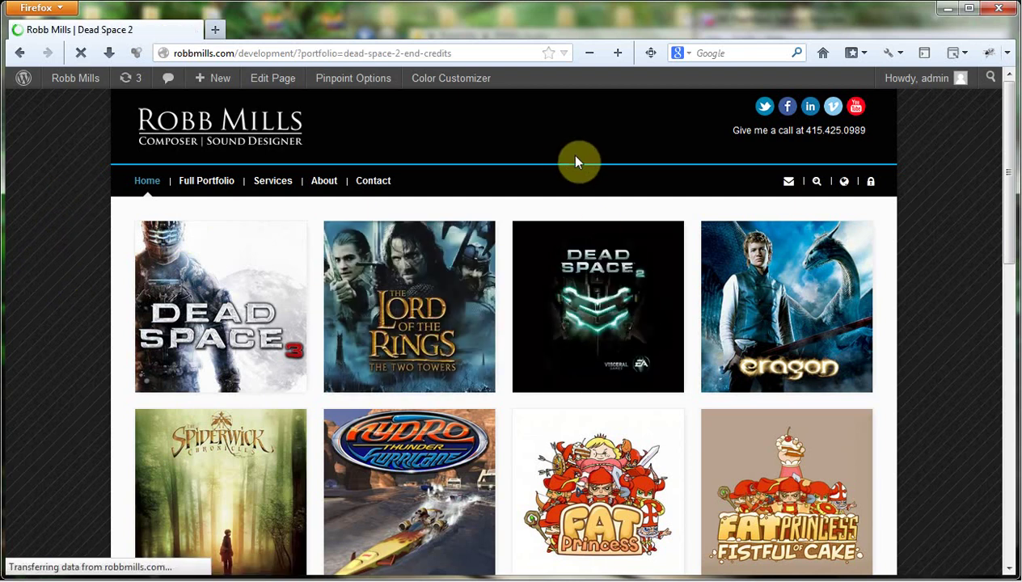
{"action": "scroll", "coordinate": [577, 162], "scroll_direction": "down", "scroll_amount": 6}
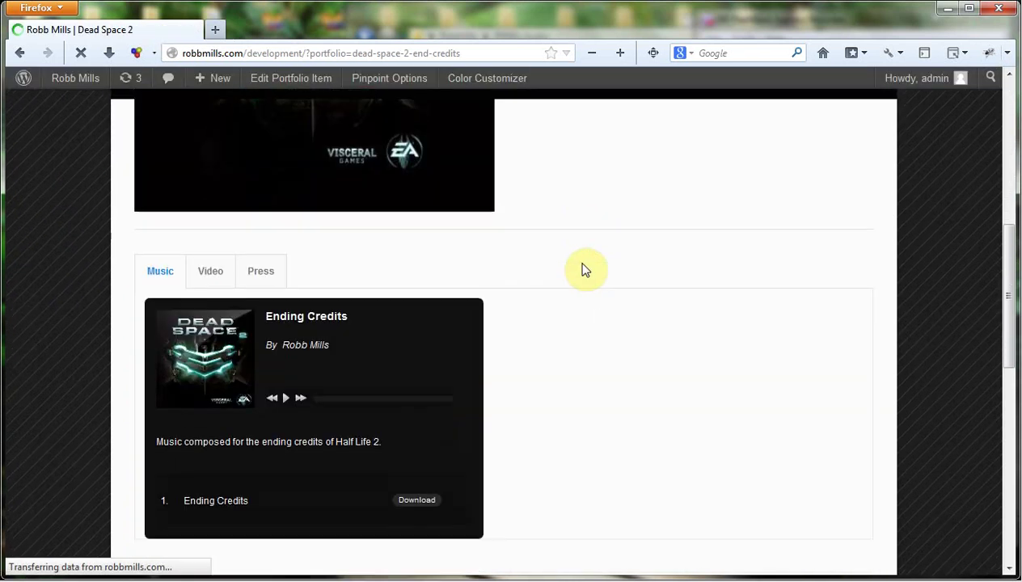
{"action": "scroll", "coordinate": [570, 283], "scroll_direction": "down", "scroll_amount": 2}
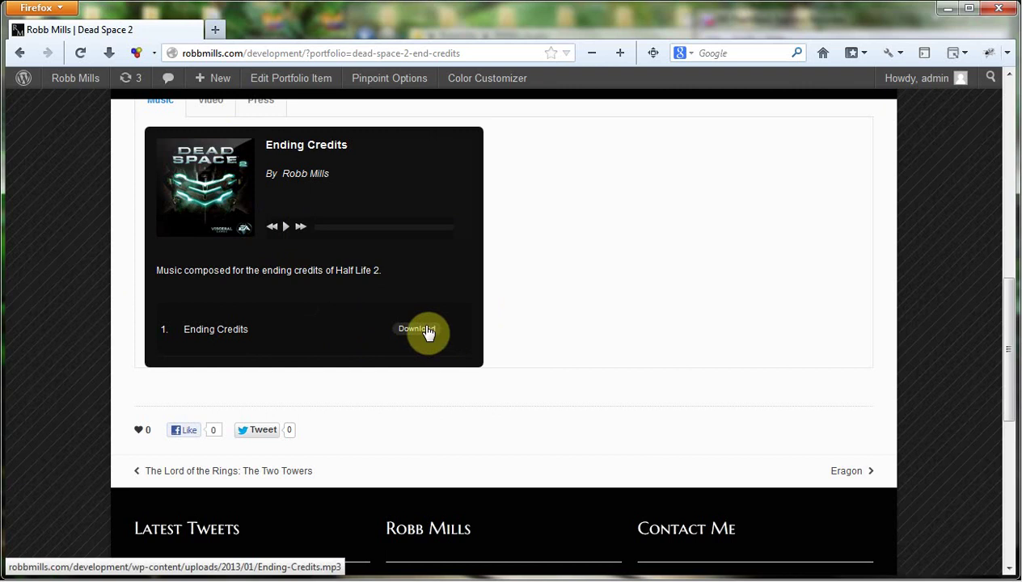
{"action": "left_click", "coordinate": [208, 336]}
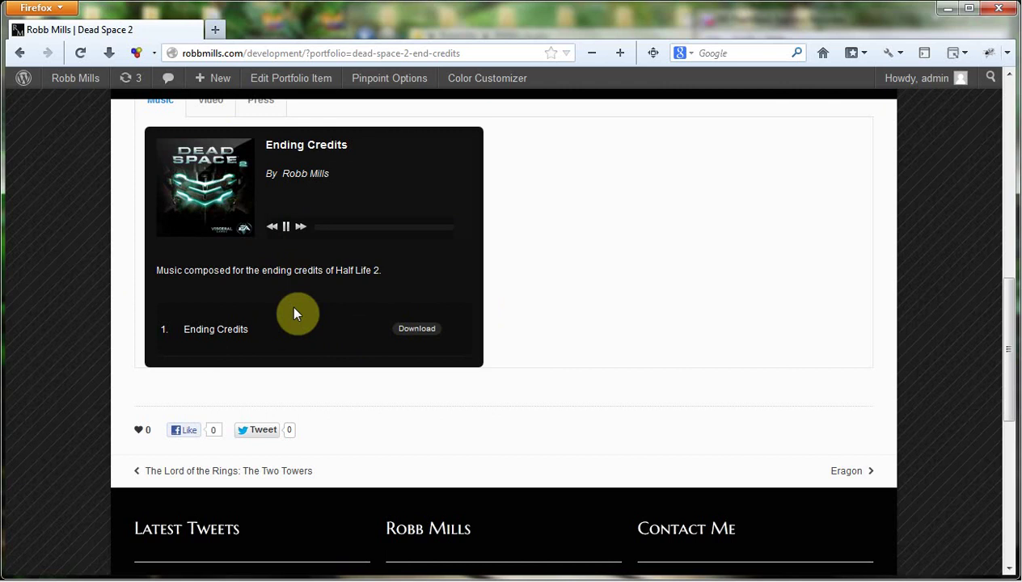
{"action": "left_click", "coordinate": [286, 227]}
- Go from the portfolio page to the site's admin Dashboard
{"action": "scroll", "coordinate": [433, 292], "scroll_direction": "up", "scroll_amount": 2}
{"action": "left_click_drag", "start_coordinate": [1008, 182], "coordinate": [1011, 222]}
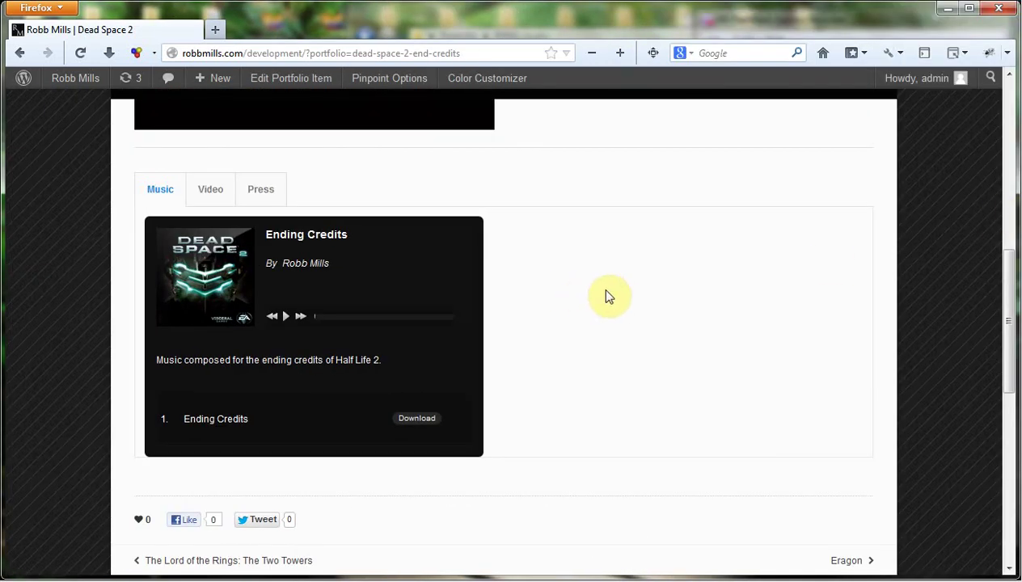
{"action": "scroll", "coordinate": [609, 297], "scroll_direction": "up", "scroll_amount": 3}
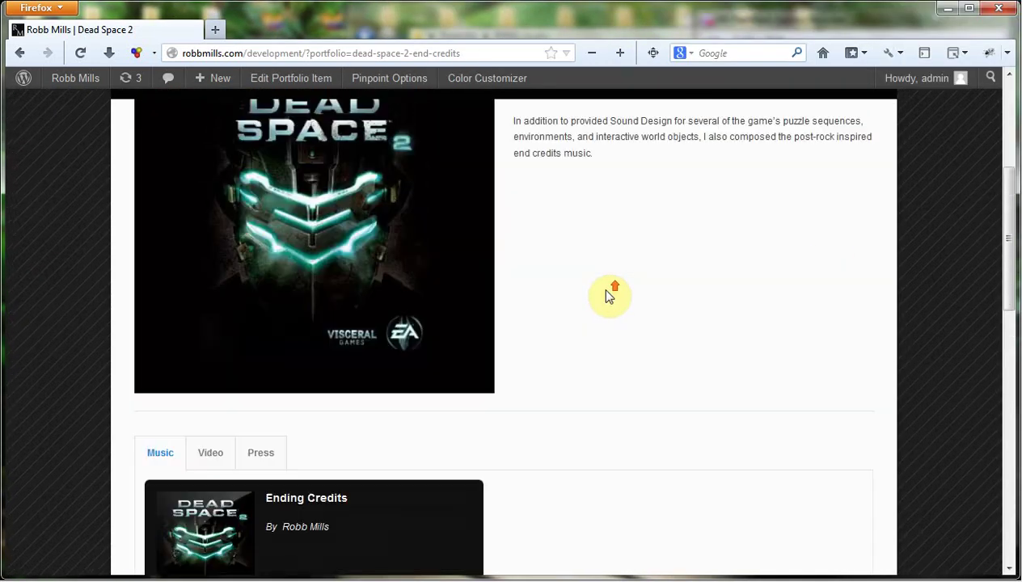
{"action": "scroll", "coordinate": [610, 296], "scroll_direction": "down", "scroll_amount": 1}
{"action": "scroll", "coordinate": [611, 296], "scroll_direction": "down", "scroll_amount": 3}
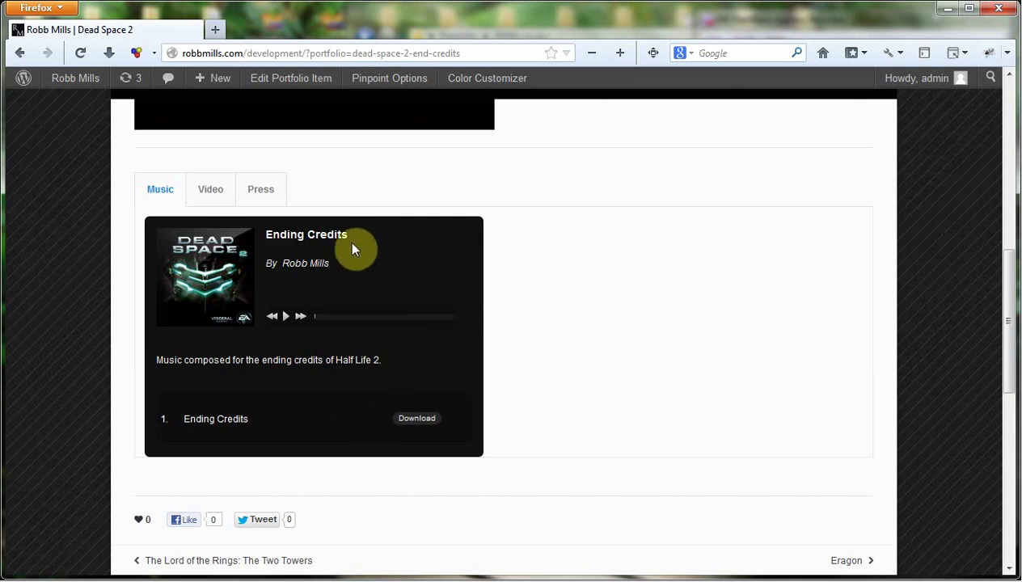
{"action": "left_click", "coordinate": [73, 79]}
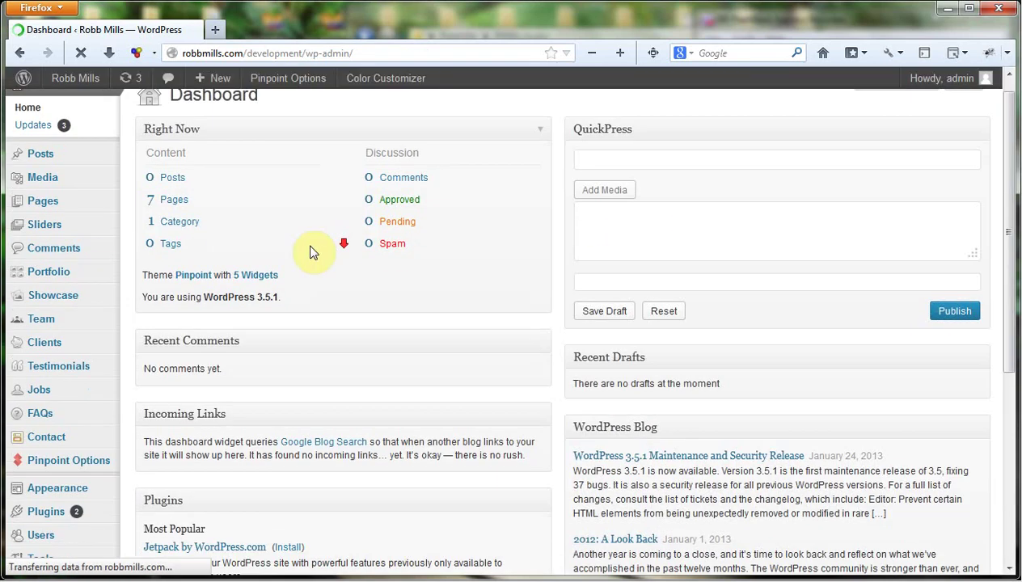
- Open the HTML5 Player Display Settings page from the admin sidebar
{"action": "scroll", "coordinate": [314, 252], "scroll_direction": "down", "scroll_amount": 4}
{"action": "mouse_move", "coordinate": [64, 315]}
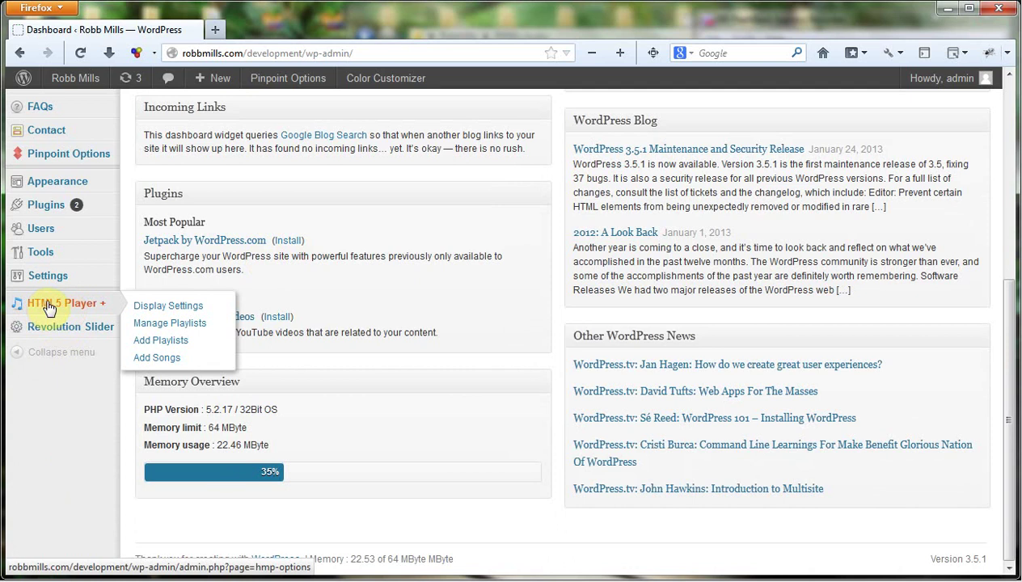
{"action": "left_click", "coordinate": [193, 307]}
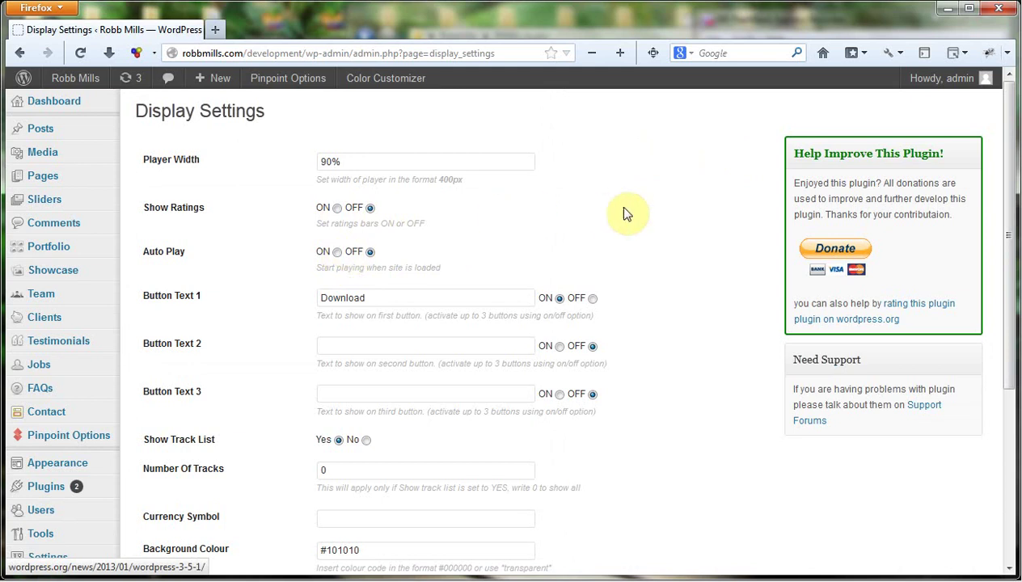
- Review the first button's Download label
{"action": "scroll", "coordinate": [637, 215], "scroll_direction": "down", "scroll_amount": 2}
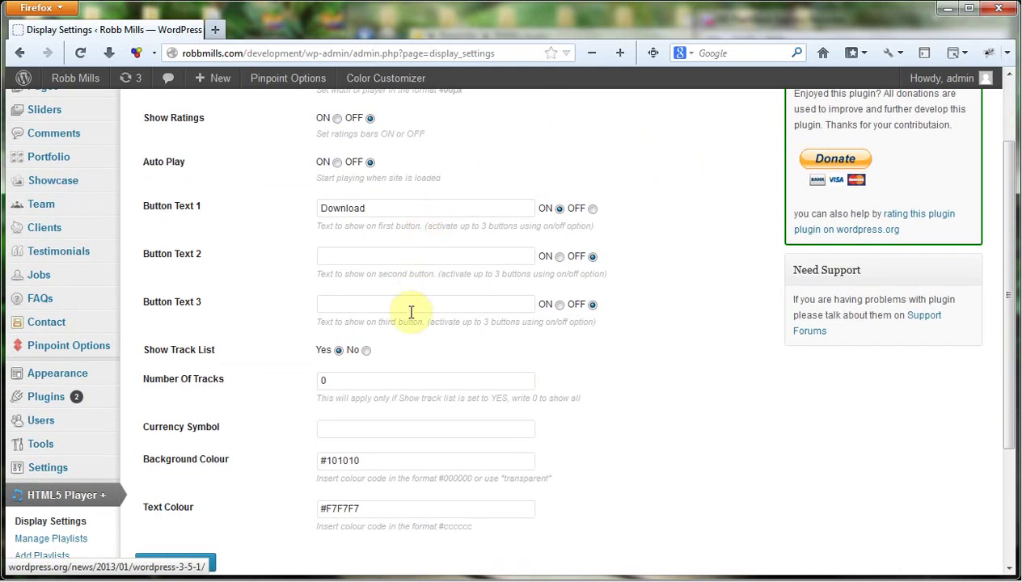
{"action": "left_click", "coordinate": [401, 203]}
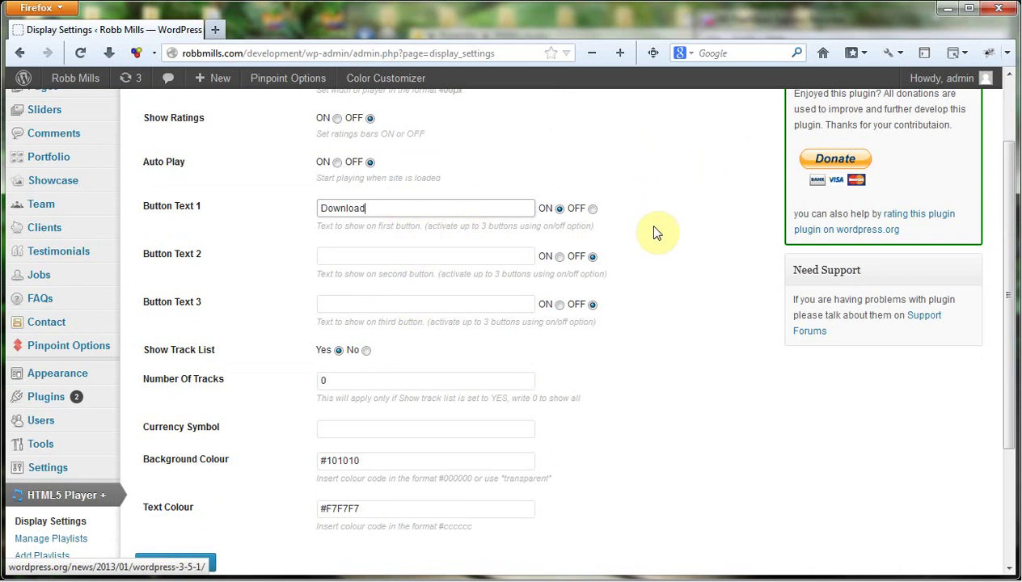
{"action": "scroll", "coordinate": [647, 228], "scroll_direction": "down", "scroll_amount": 2}
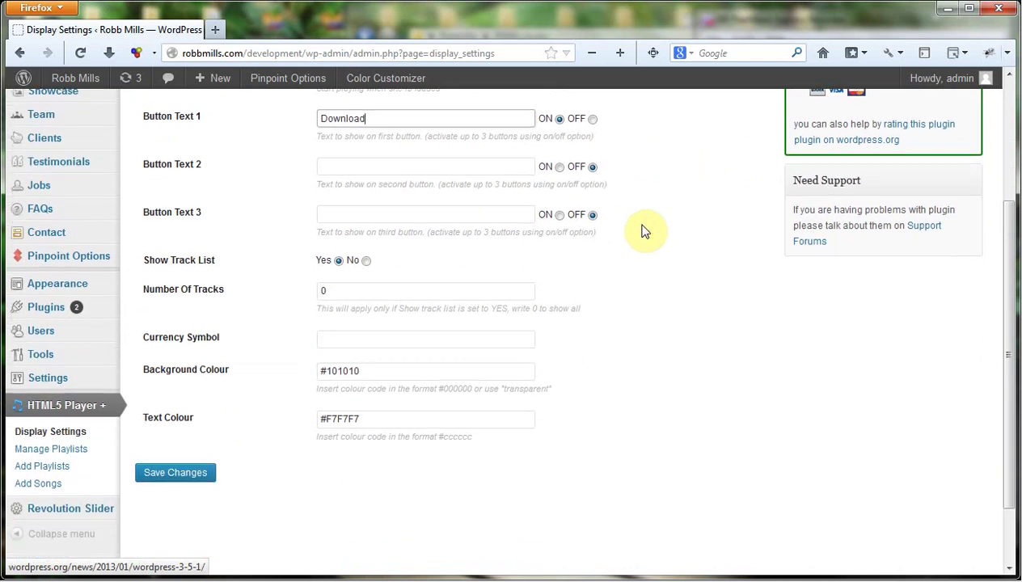
{"action": "left_click", "coordinate": [339, 260]}
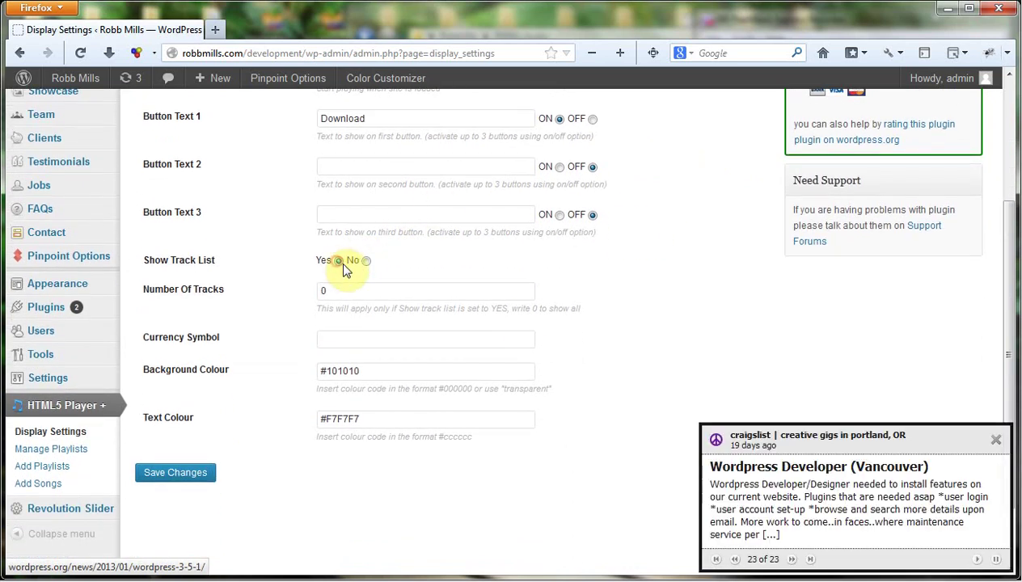
- Dismiss the job-listing notification and turn off the feed notifier's updates
{"action": "left_click", "coordinate": [993, 440]}
{"action": "right_click", "coordinate": [858, 571]}
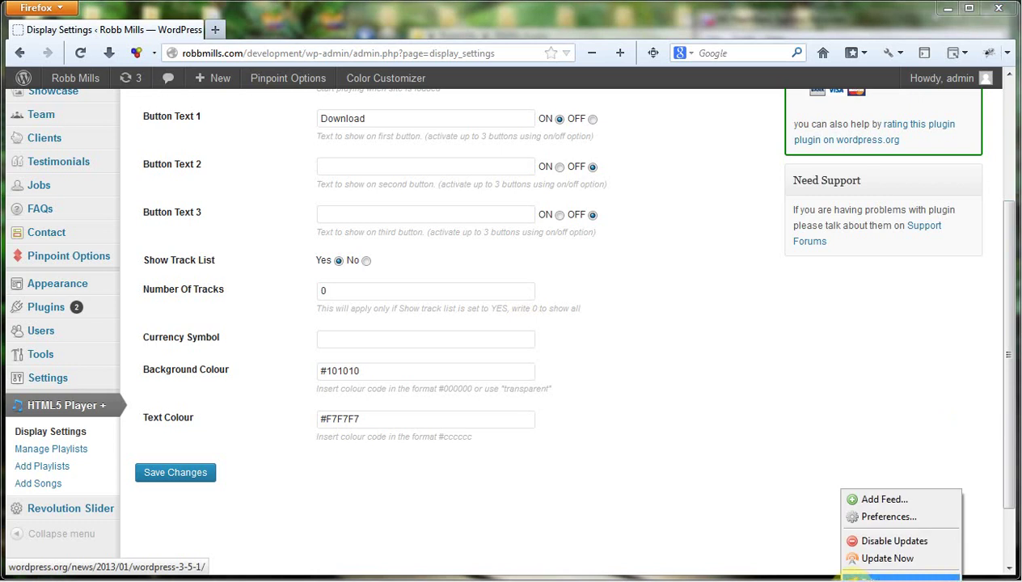
{"action": "left_click", "coordinate": [872, 542]}
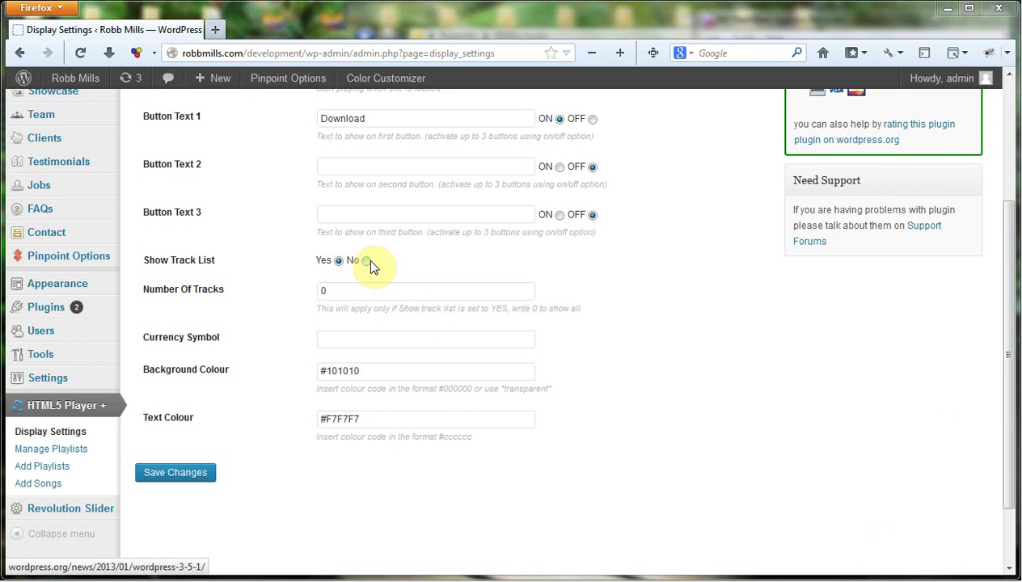
- Check the Number Of Tracks setting value
{"action": "left_click", "coordinate": [370, 289]}
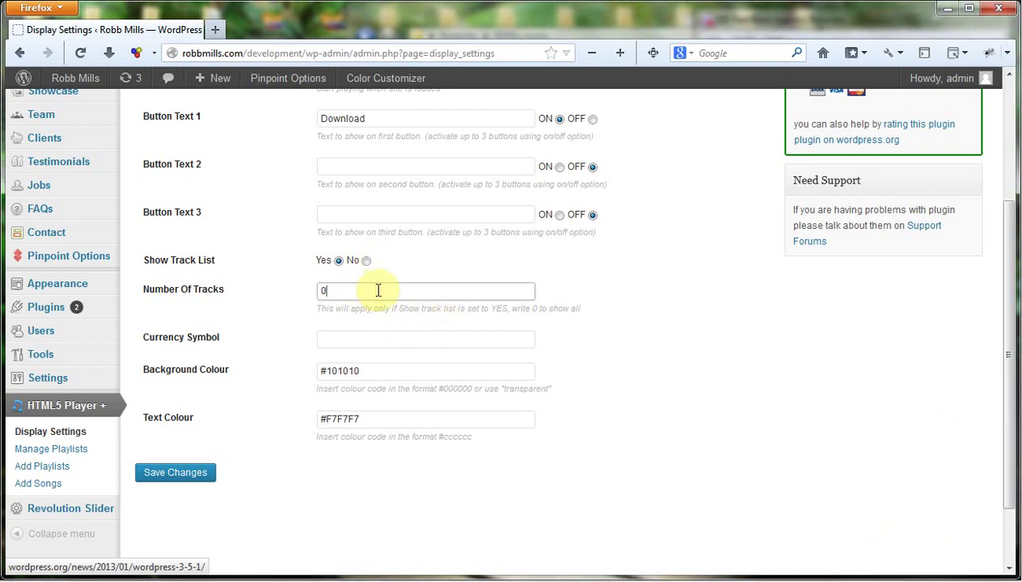
{"action": "left_click", "coordinate": [594, 312]}
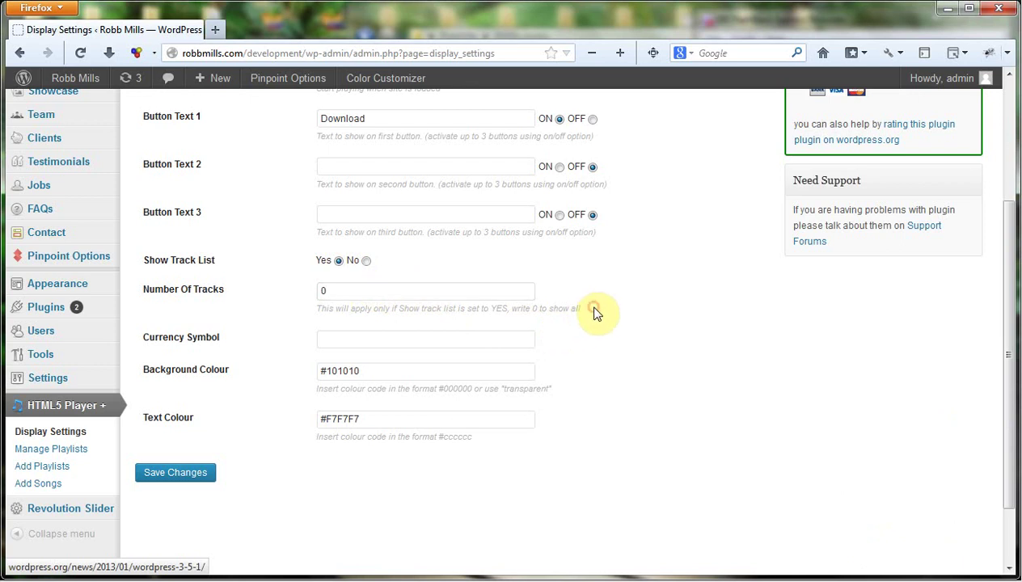
{"action": "left_click", "coordinate": [441, 294]}
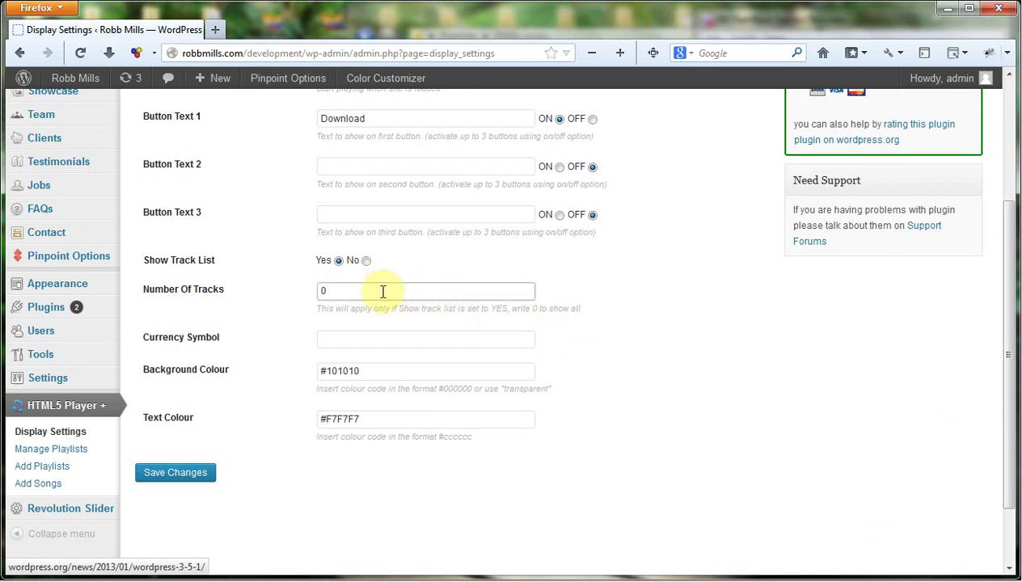
{"action": "left_click", "coordinate": [343, 288]}
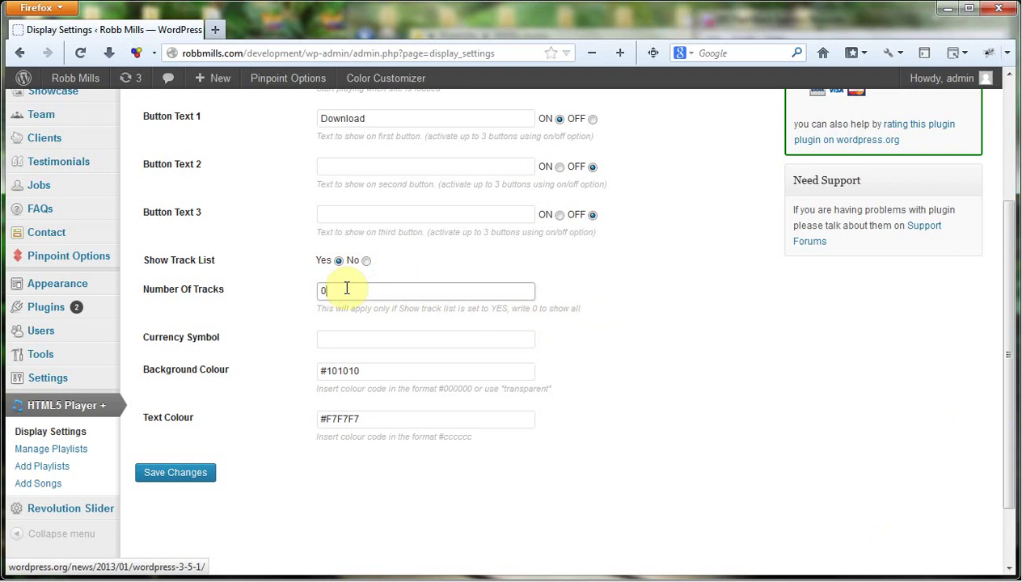
{"action": "left_click", "coordinate": [346, 288]}
{"action": "left_click", "coordinate": [361, 292]}
- Check the empty Currency Symbol, background colour #101010 and text colour #F7F7F7
{"action": "left_click", "coordinate": [450, 338]}
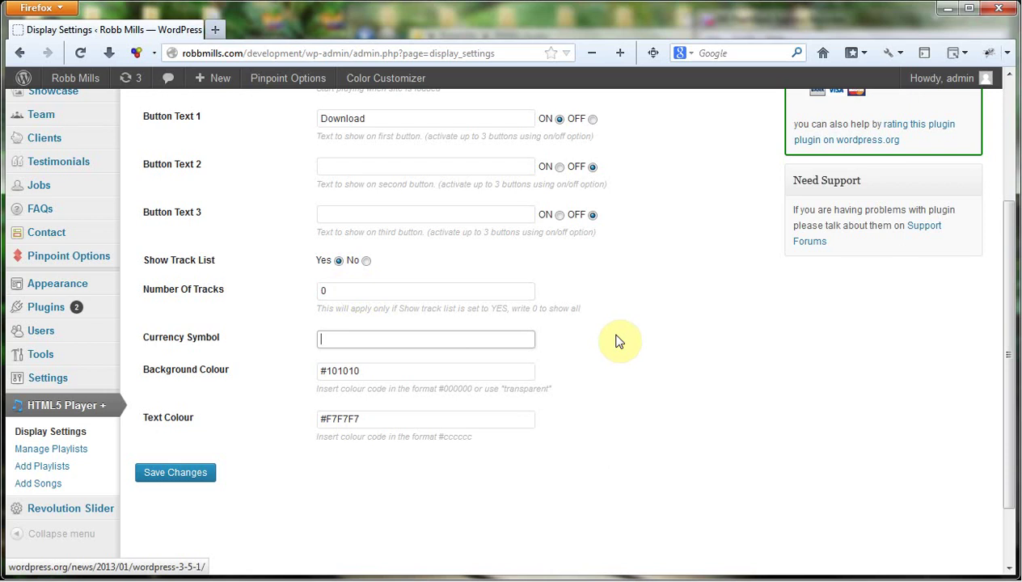
{"action": "scroll", "coordinate": [621, 340], "scroll_direction": "up", "scroll_amount": 2}
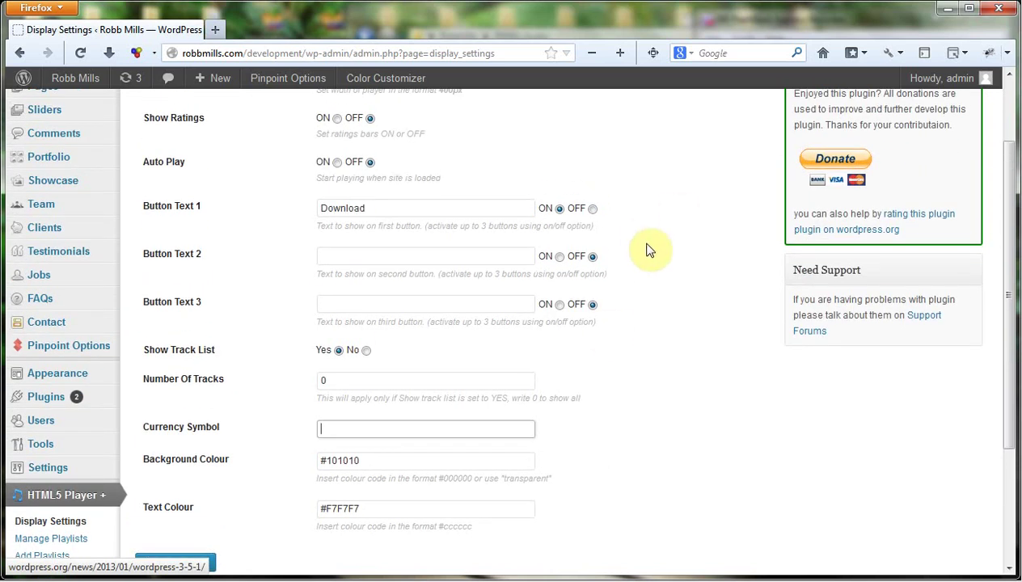
{"action": "scroll", "coordinate": [631, 319], "scroll_direction": "down", "scroll_amount": 4}
{"action": "left_click", "coordinate": [446, 291]}
{"action": "left_click", "coordinate": [378, 339]}
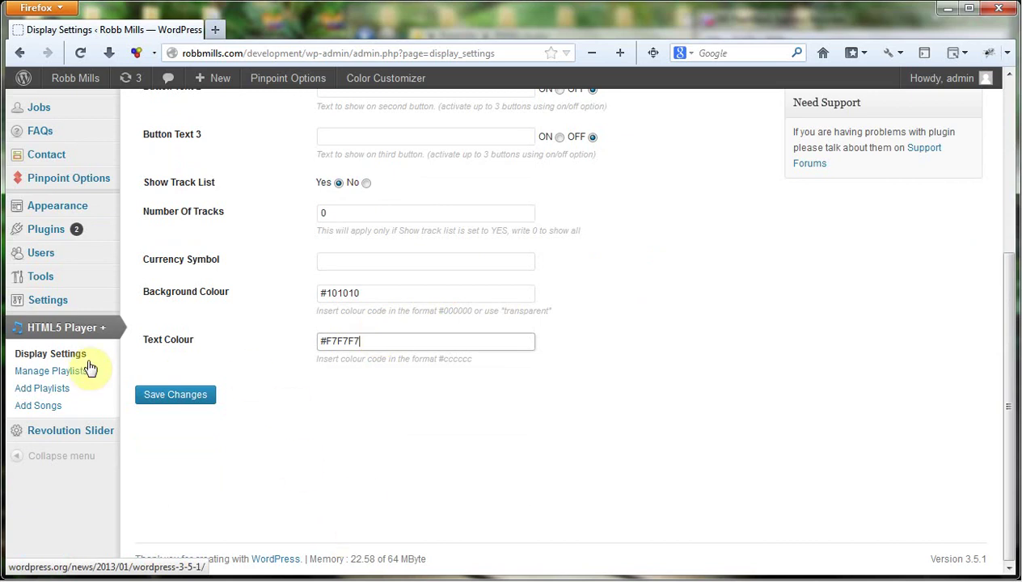
{"action": "left_click", "coordinate": [45, 375]}
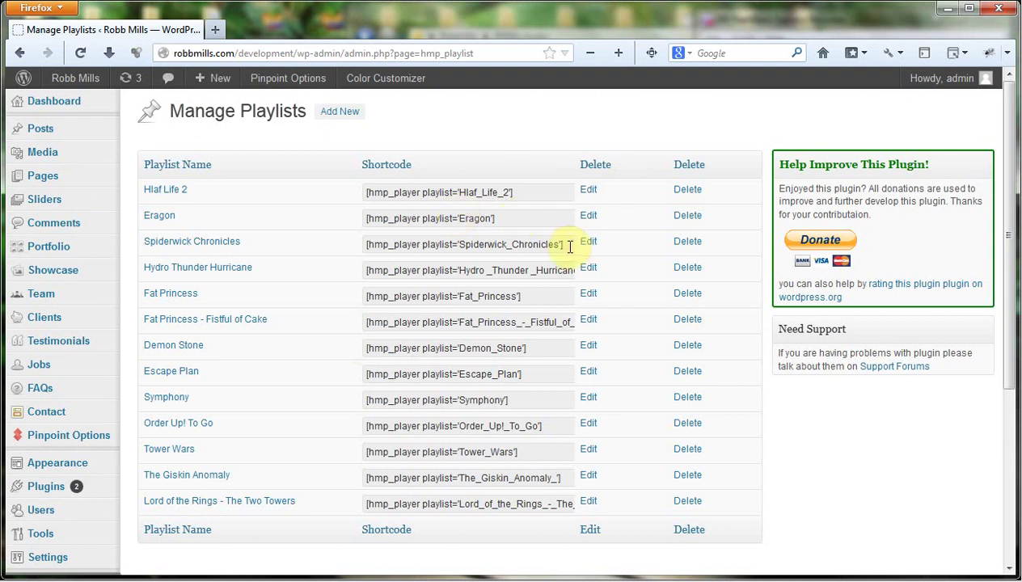
{"action": "left_click_drag", "start_coordinate": [568, 246], "coordinate": [324, 247]}
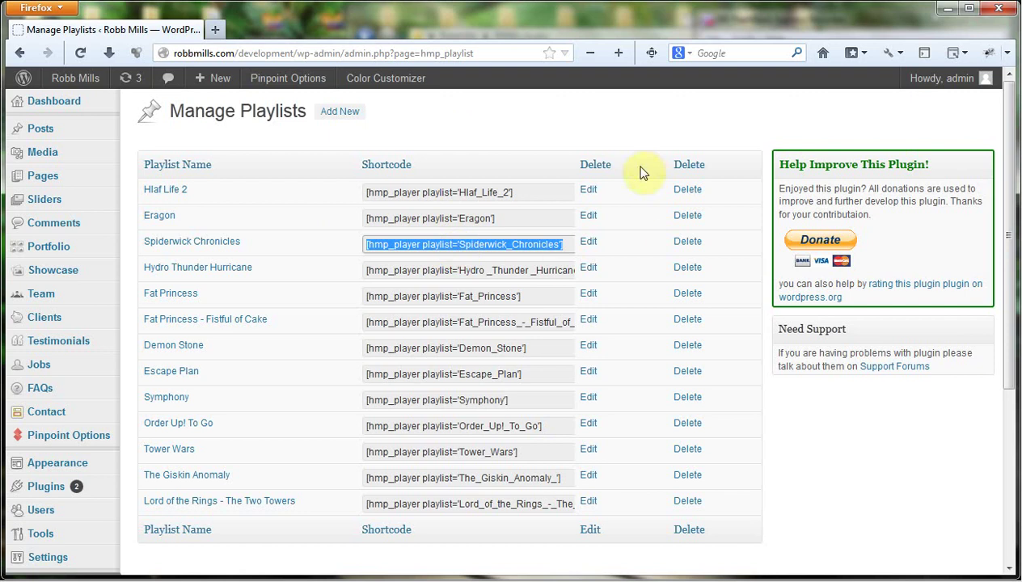
{"action": "left_click", "coordinate": [452, 122]}
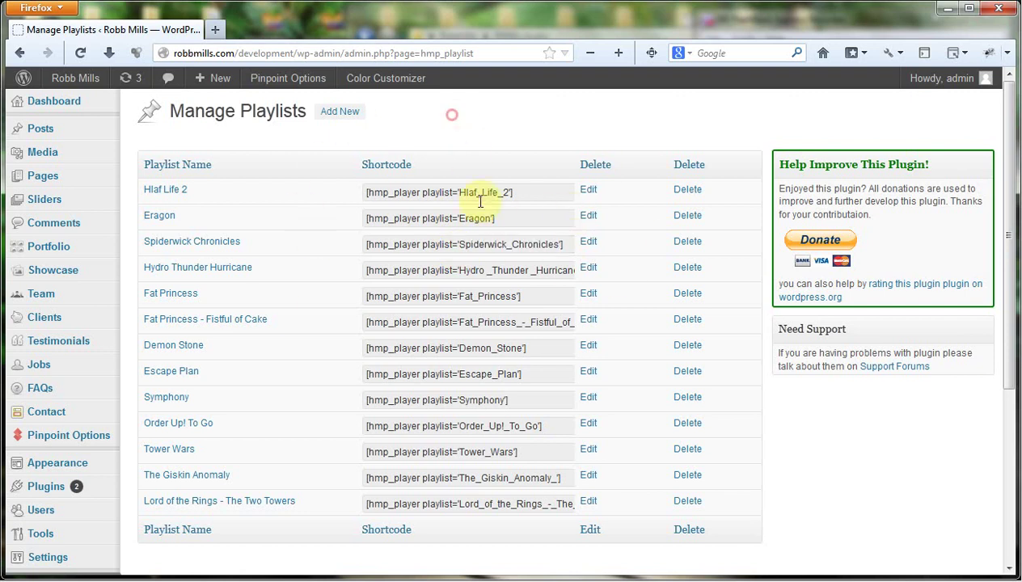
- Create a new playlist named Test Playlist with a test description
{"action": "left_click", "coordinate": [336, 113]}
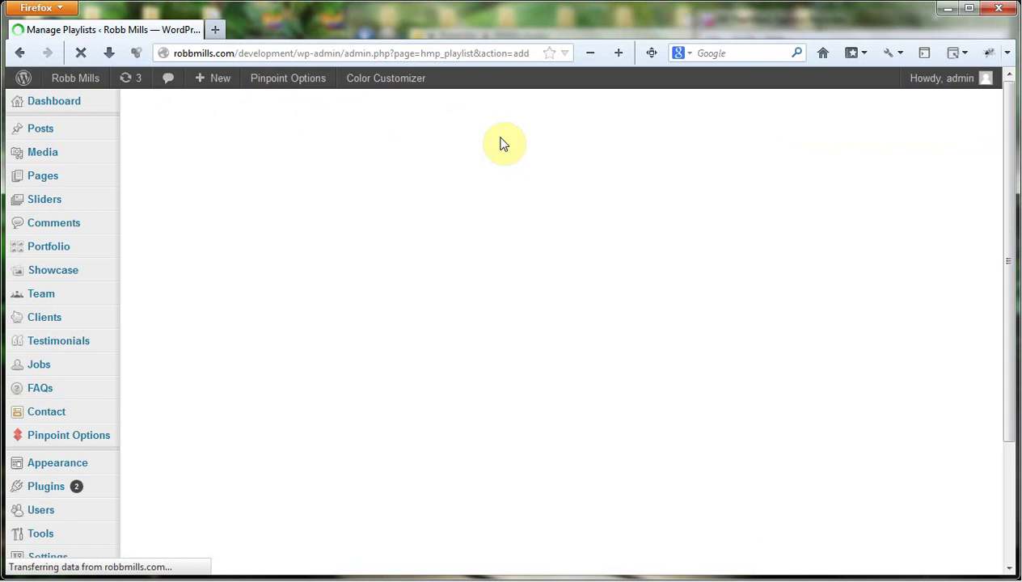
{"action": "left_click", "coordinate": [381, 177]}
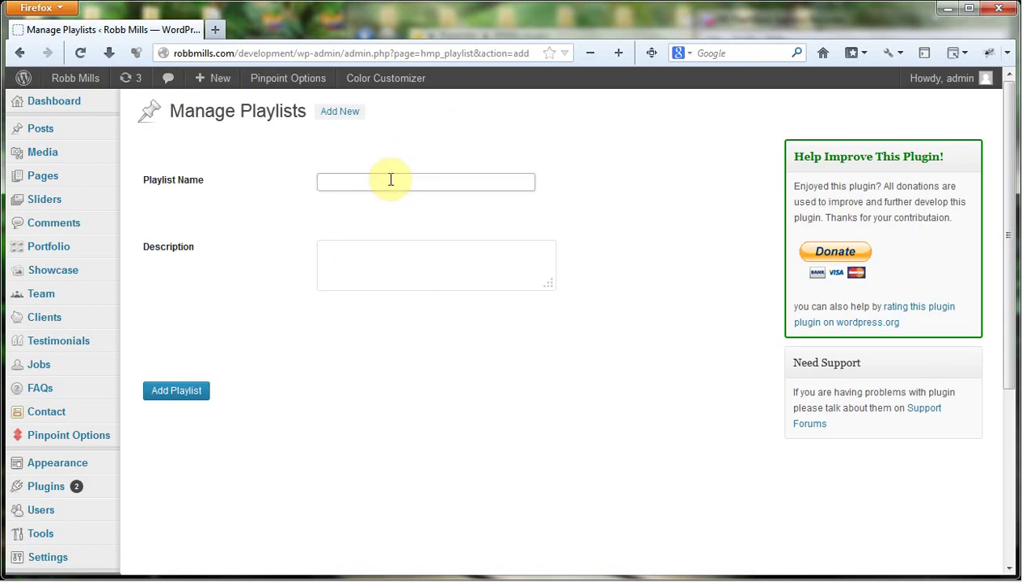
{"action": "type", "text": "Test Playlist"}
{"action": "key", "text": "Tab"}
{"action": "type", "text": "Test Desc"}
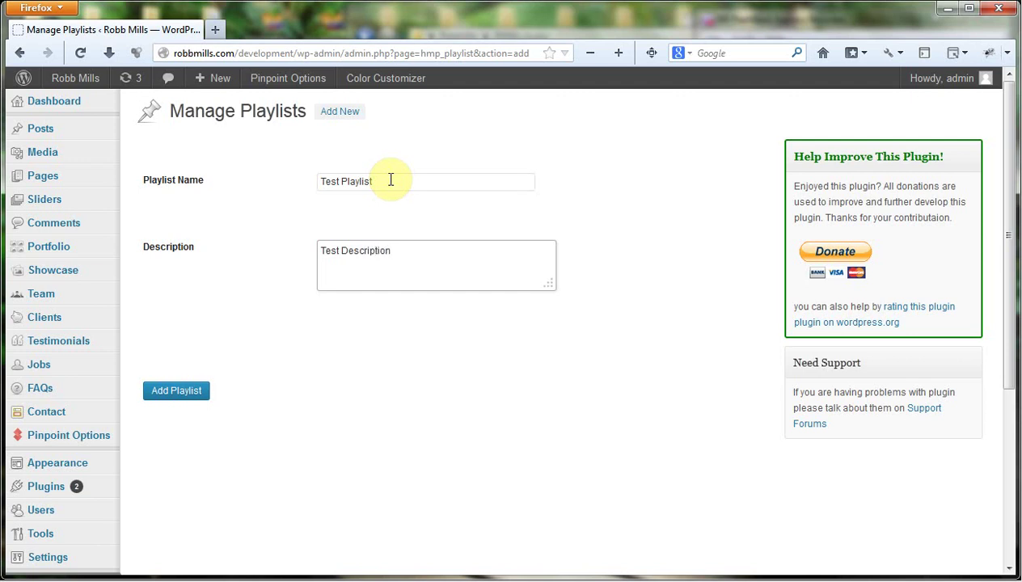
{"action": "left_click", "coordinate": [178, 392]}
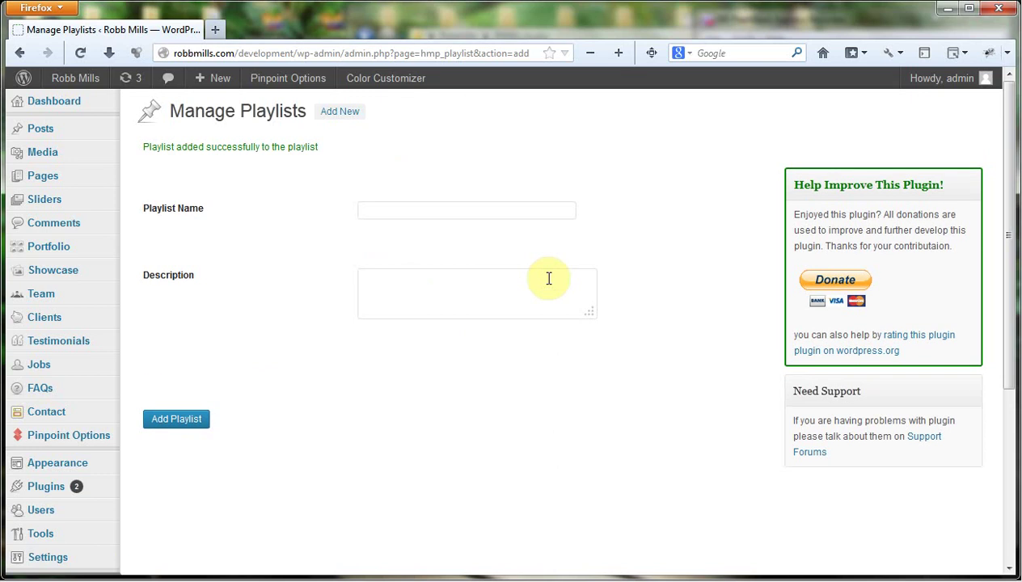
- Back in Manage Playlists, open Test Playlist's edit page in a new tab
{"action": "scroll", "coordinate": [324, 296], "scroll_direction": "down", "scroll_amount": 5}
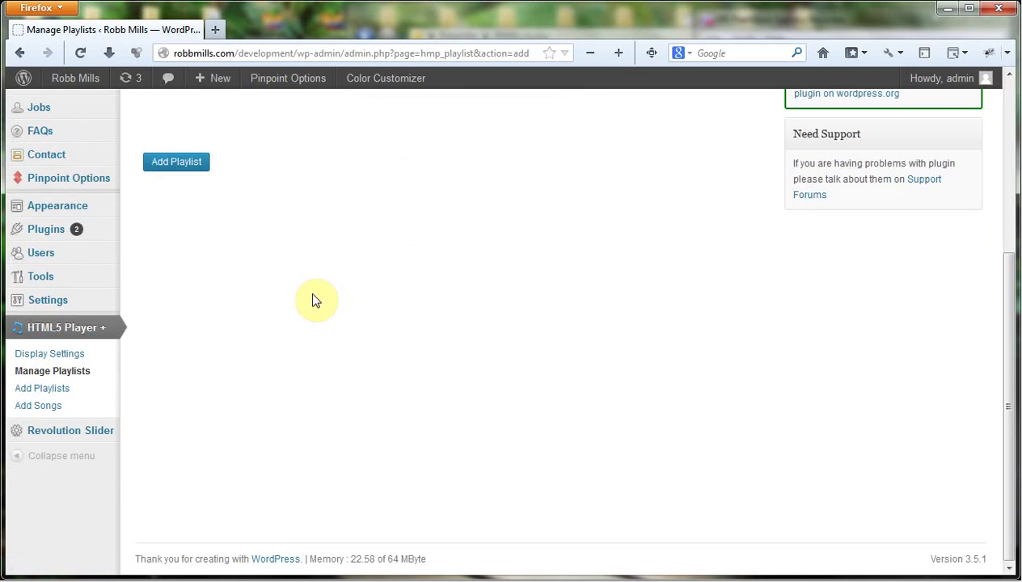
{"action": "left_click", "coordinate": [50, 374]}
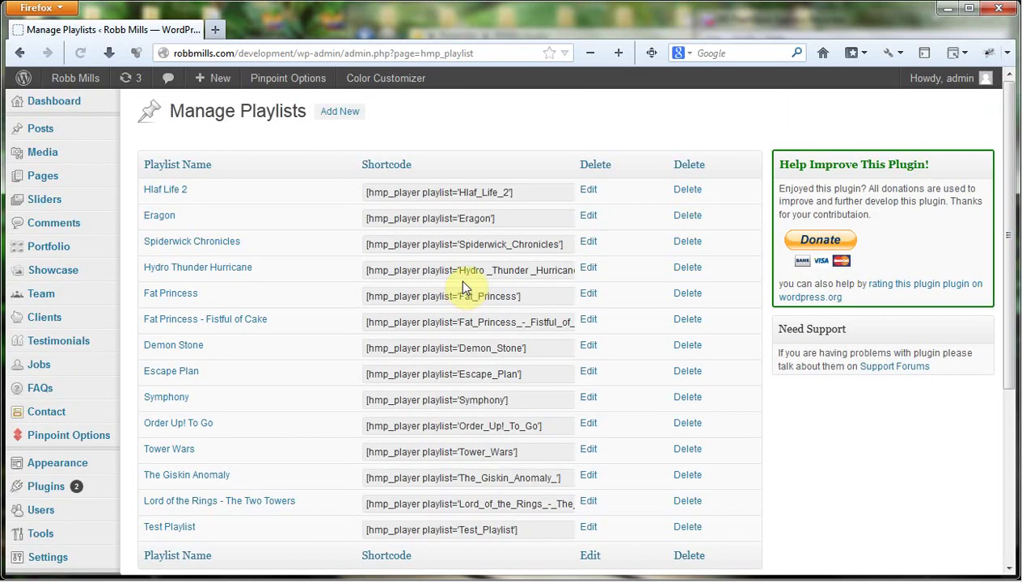
{"action": "scroll", "coordinate": [547, 194], "scroll_direction": "down", "scroll_amount": 5}
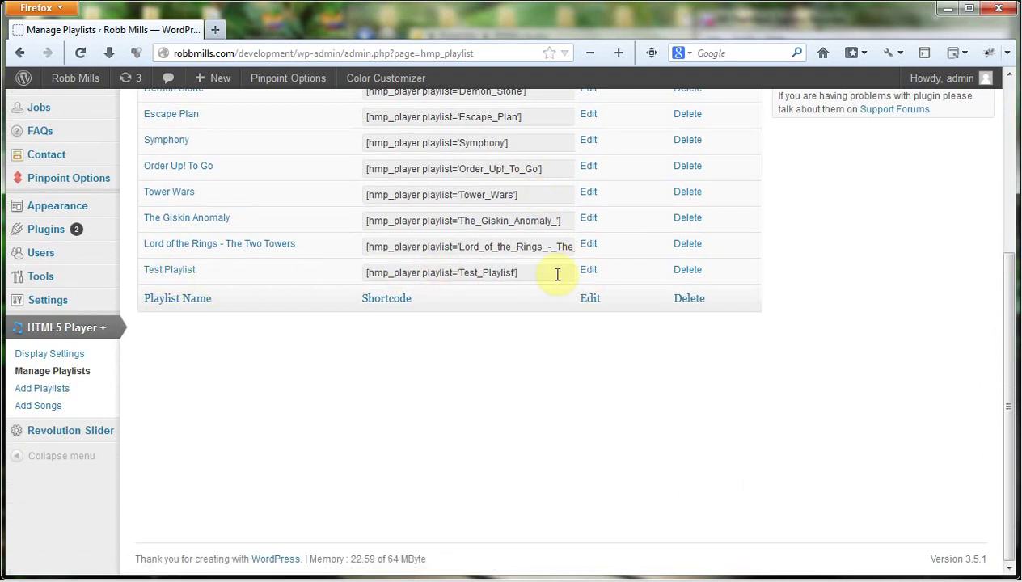
{"action": "scroll", "coordinate": [557, 274], "scroll_direction": "up", "scroll_amount": 2}
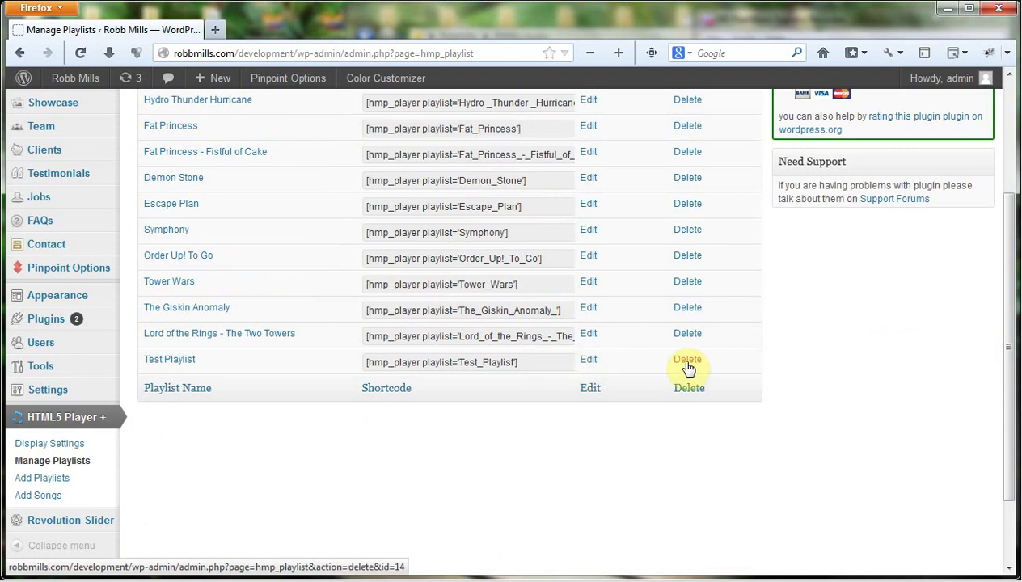
{"action": "right_click", "coordinate": [587, 365]}
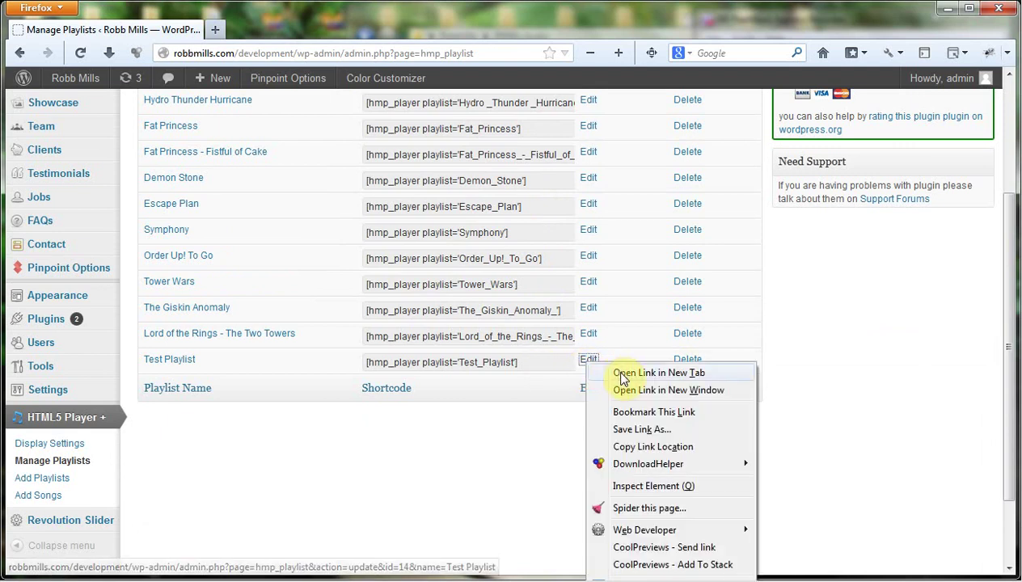
{"action": "left_click", "coordinate": [623, 369]}
- In the Test Playlist tab, open the Add Songs form via Add New beside 'Please Add Songs'
{"action": "left_click", "coordinate": [284, 29]}
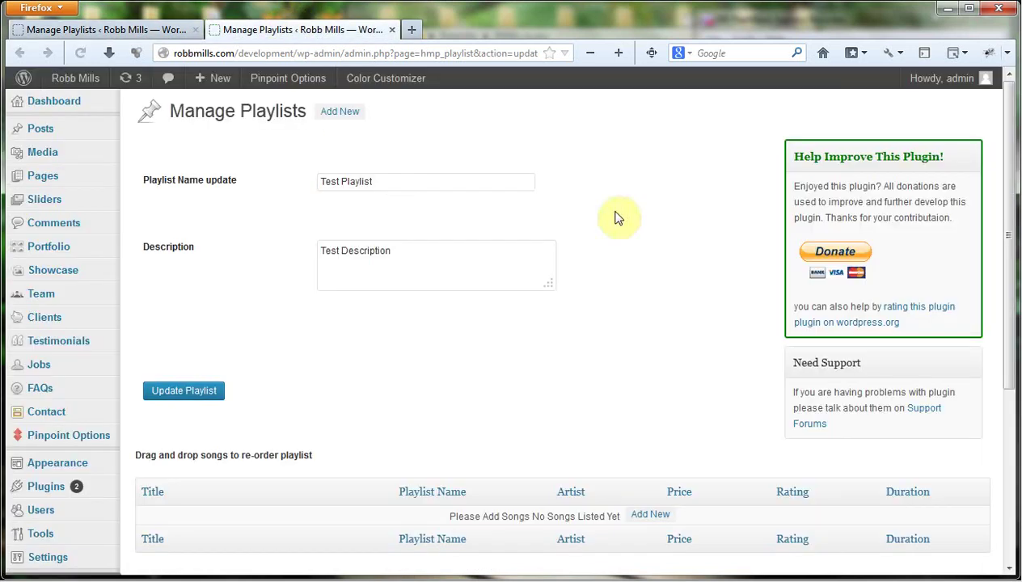
{"action": "scroll", "coordinate": [676, 173], "scroll_direction": "down", "scroll_amount": 4}
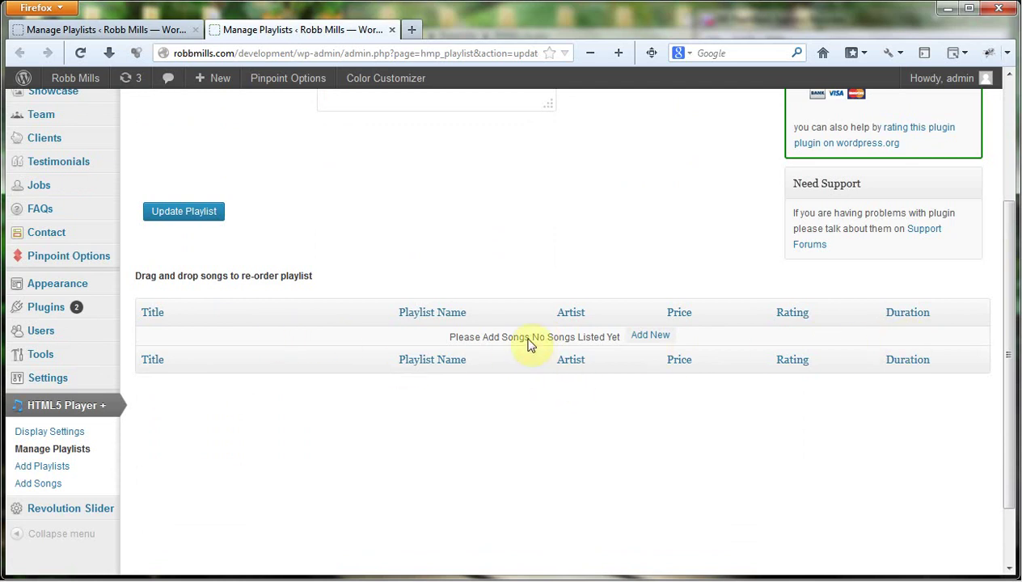
{"action": "left_click", "coordinate": [647, 338]}
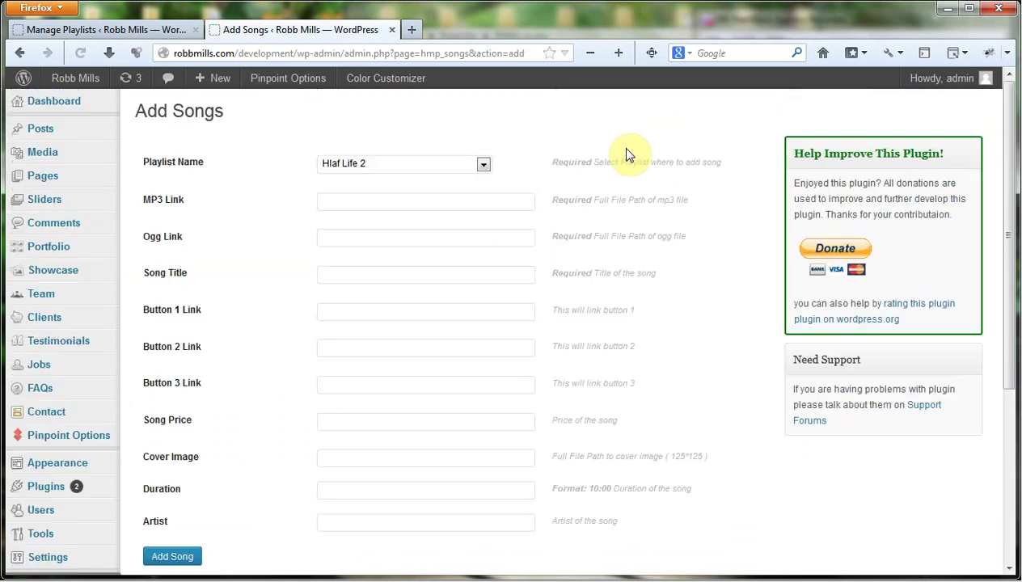
{"action": "scroll", "coordinate": [457, 212], "scroll_direction": "down", "scroll_amount": 5}
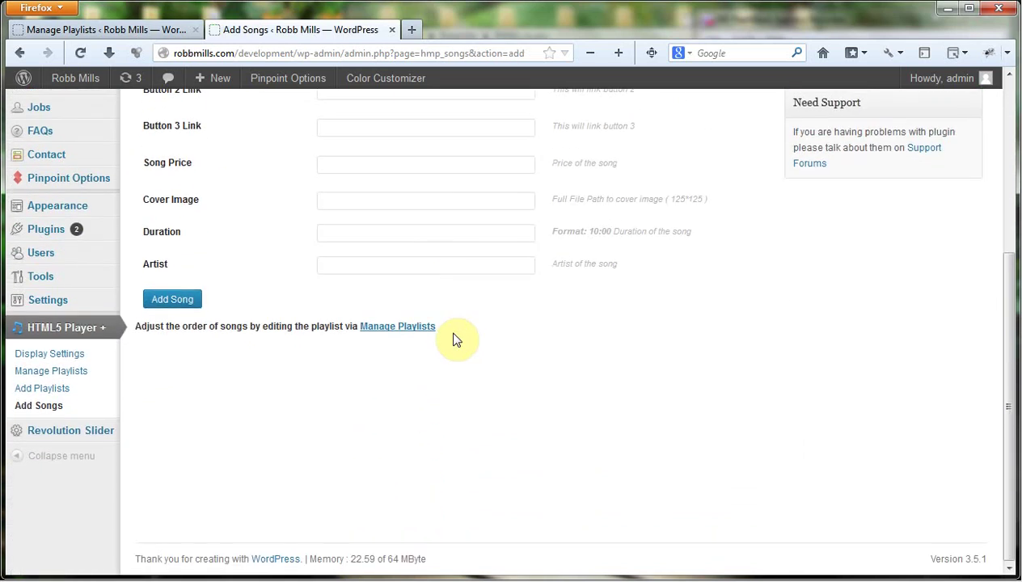
{"action": "scroll", "coordinate": [457, 338], "scroll_direction": "up", "scroll_amount": 3}
{"action": "scroll", "coordinate": [452, 340], "scroll_direction": "up", "scroll_amount": 3}
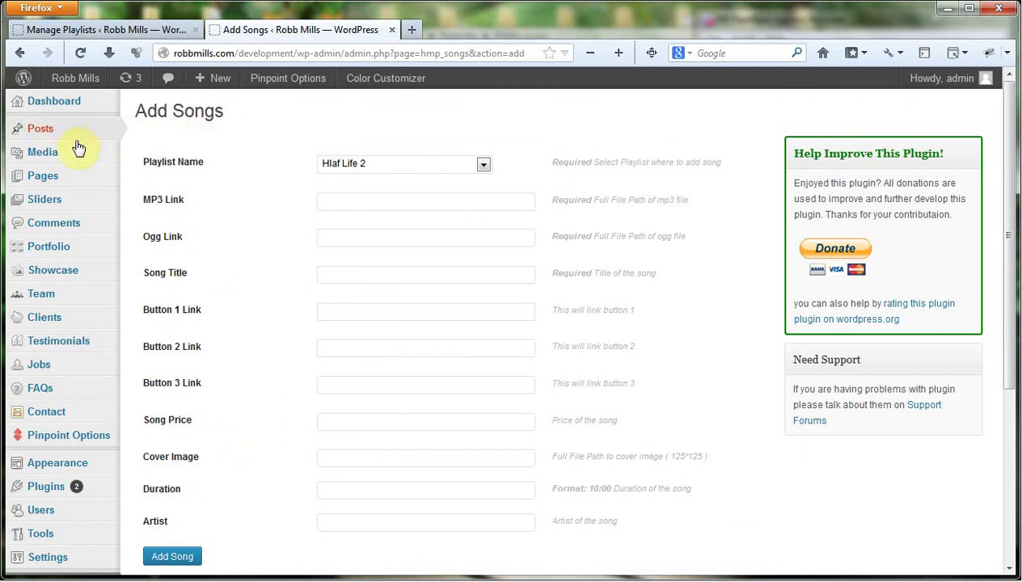
- Open the Media Library in a new tab and go to its Upload New Media page
{"action": "mouse_move", "coordinate": [72, 157]}
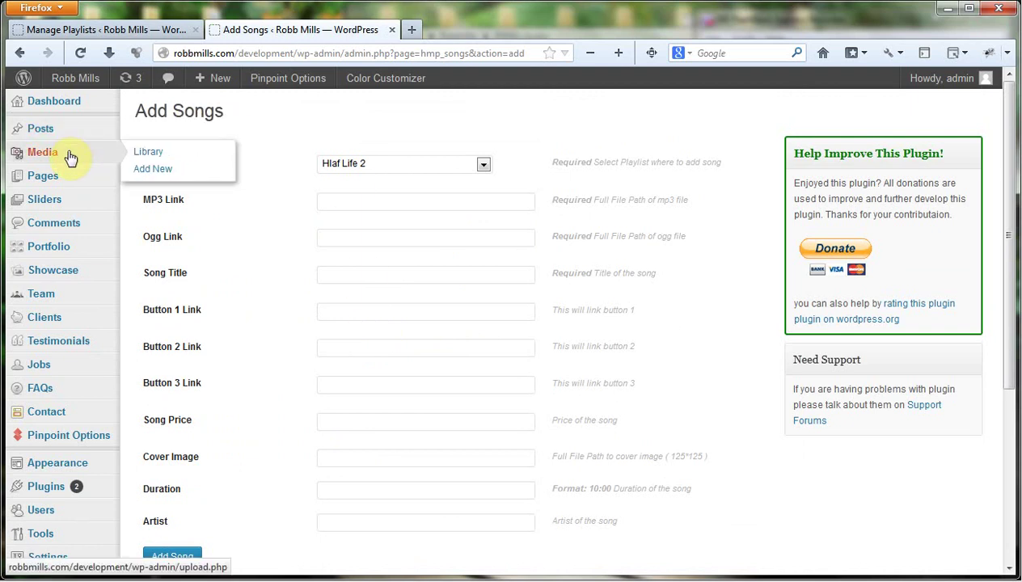
{"action": "right_click", "coordinate": [179, 154]}
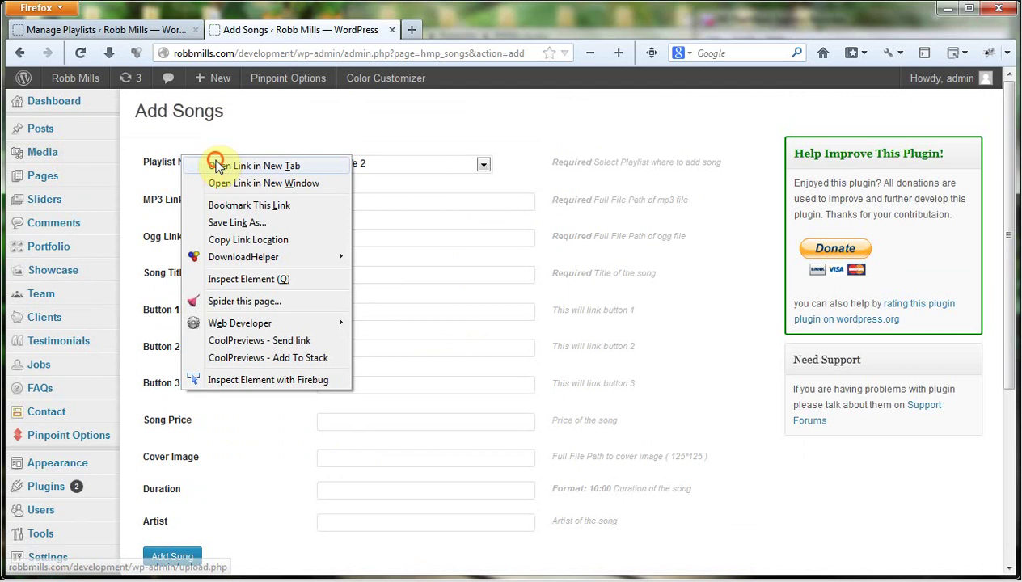
{"action": "left_click", "coordinate": [216, 166]}
{"action": "left_click", "coordinate": [487, 29]}
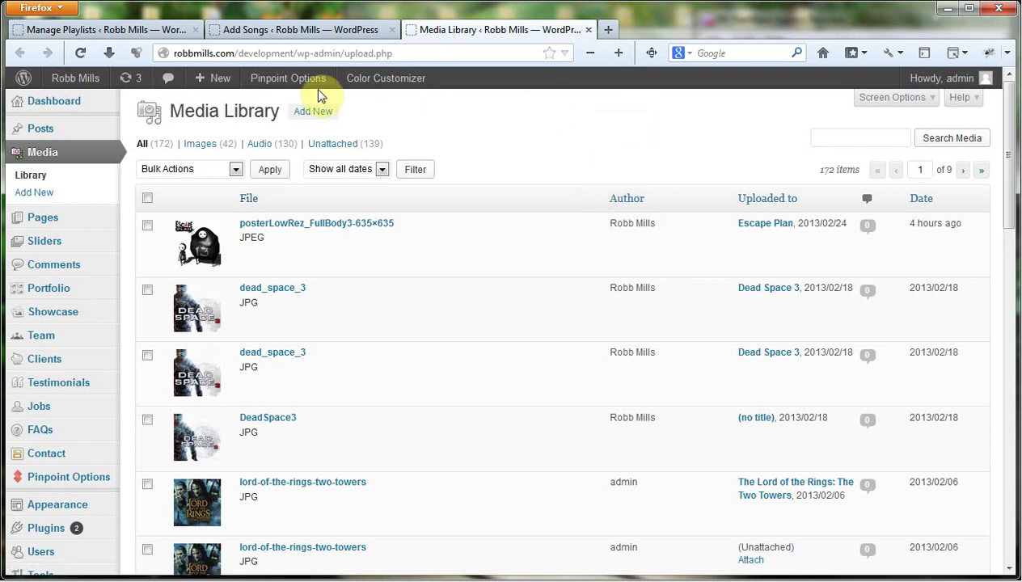
{"action": "left_click", "coordinate": [315, 112]}
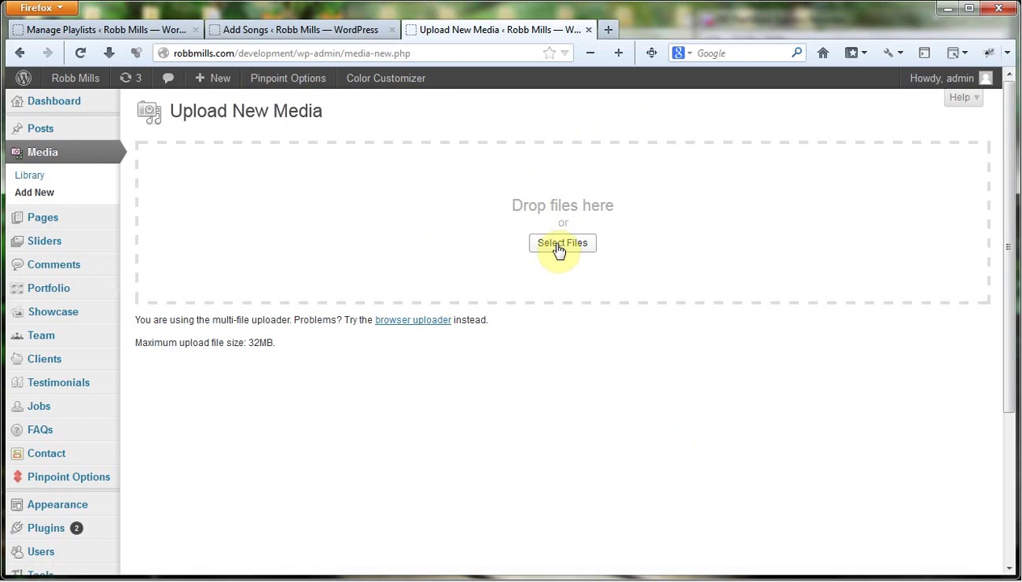
- Bring the Upload New Media page to the front and open the file picker
{"action": "left_click_drag", "start_coordinate": [803, 28], "coordinate": [629, 27]}
{"action": "left_click", "coordinate": [938, 69]}
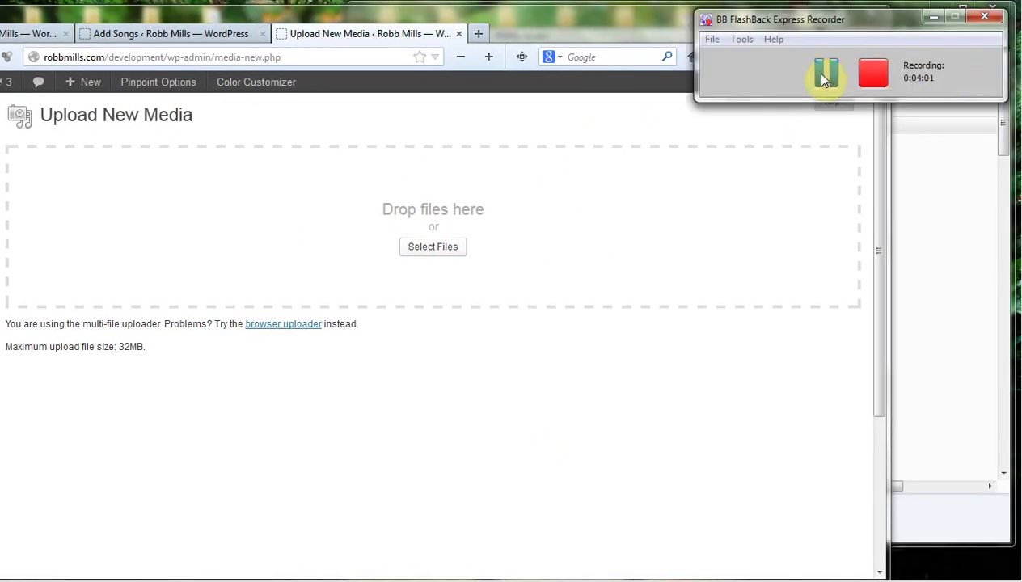
{"action": "left_click", "coordinate": [682, 139]}
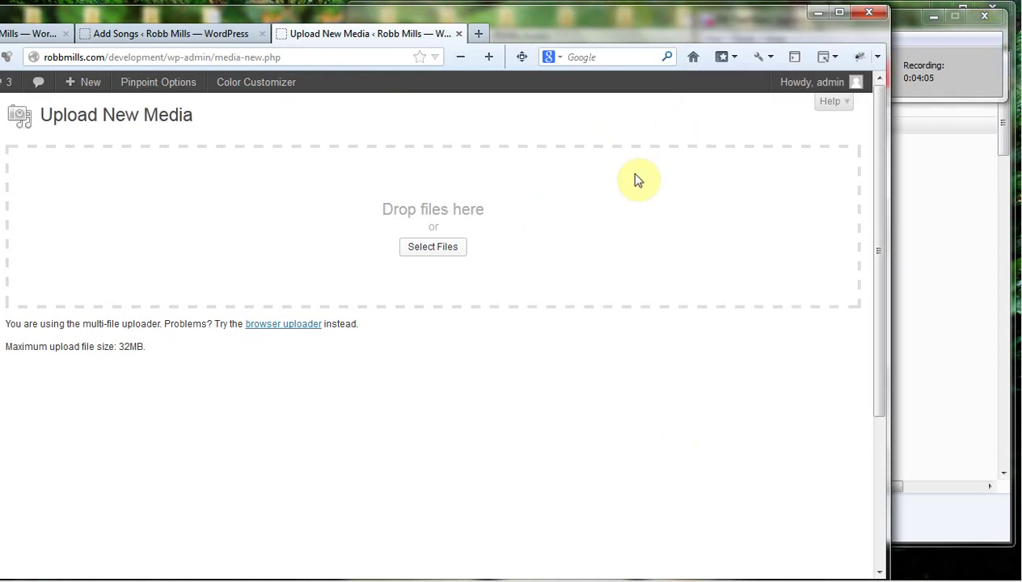
{"action": "left_click", "coordinate": [434, 253]}
- Upload Alternating Current.mp3 and Alternating Current.ogg from the audio folder
{"action": "left_click", "coordinate": [172, 151]}
{"action": "scroll", "coordinate": [192, 173], "scroll_direction": "down", "scroll_amount": 10}
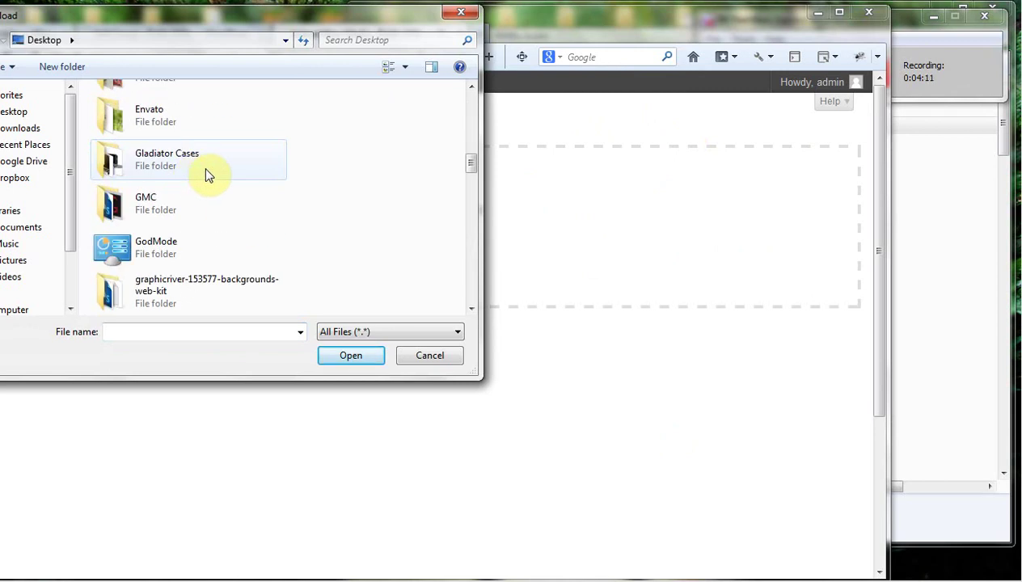
{"action": "scroll", "coordinate": [207, 175], "scroll_direction": "down", "scroll_amount": 8}
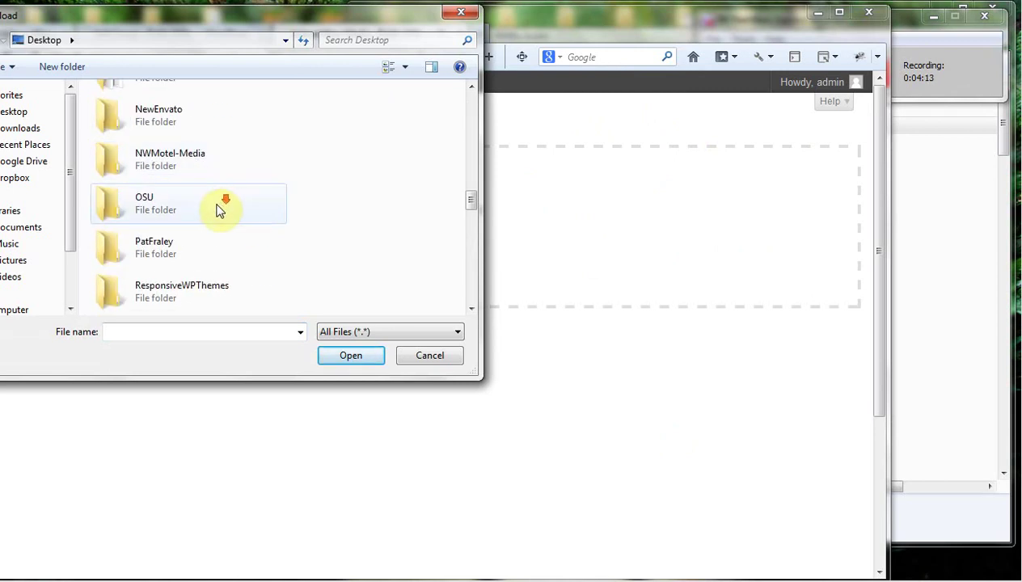
{"action": "double_click", "coordinate": [188, 204]}
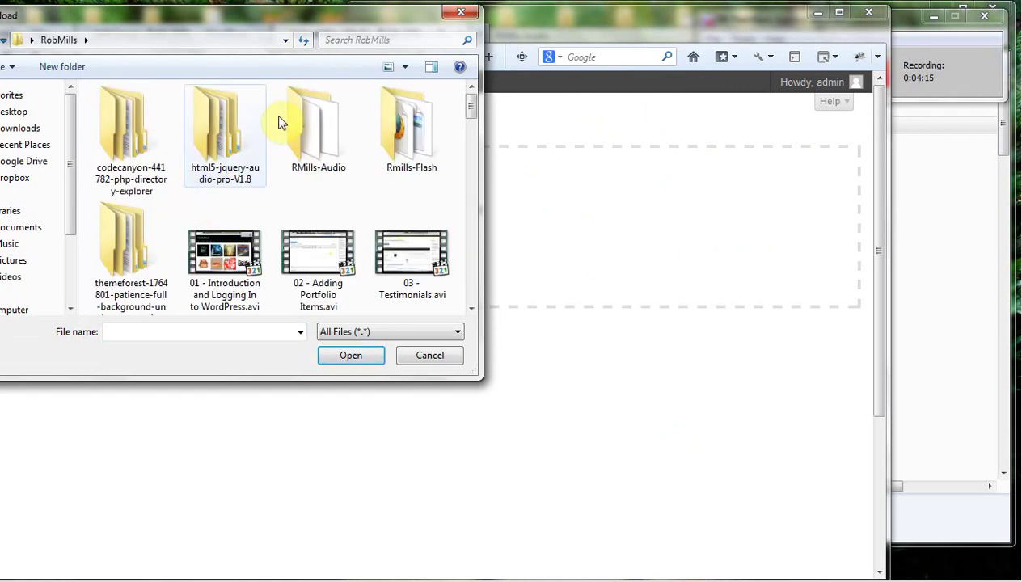
{"action": "double_click", "coordinate": [307, 125]}
{"action": "left_click", "coordinate": [173, 114]}
{"action": "left_click", "coordinate": [191, 129], "text": "ctrl"}
{"action": "left_click_drag", "start_coordinate": [200, 89], "coordinate": [258, 91]}
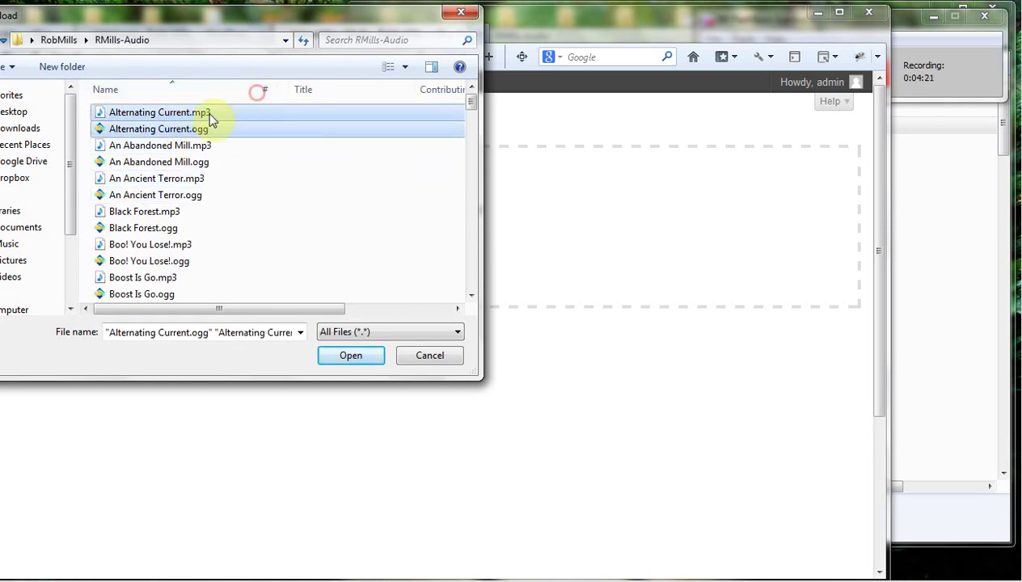
{"action": "left_click", "coordinate": [352, 358]}
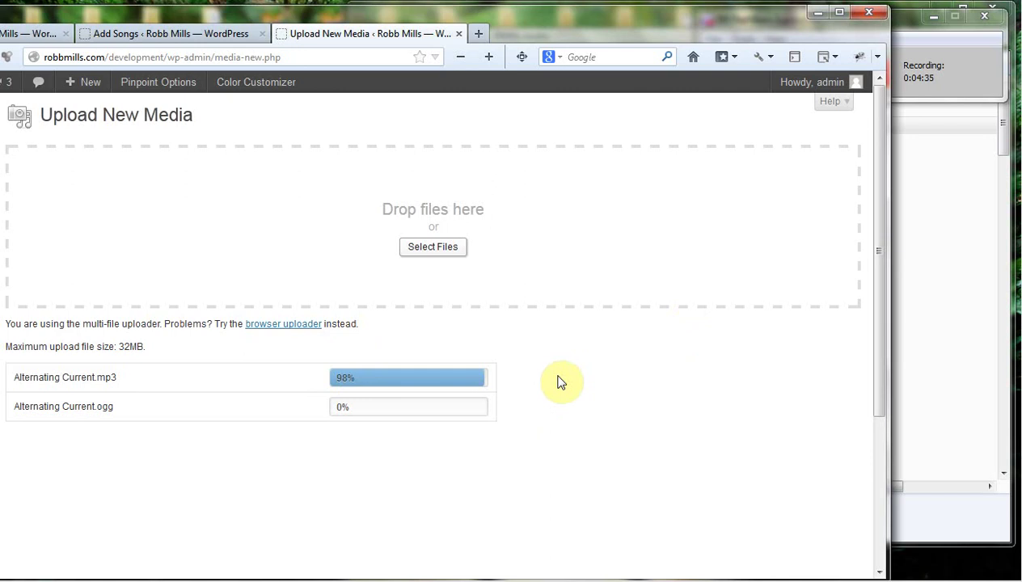
- Open the mp3 and ogg Edit Media pages in new tabs and view the mp3's
{"action": "left_click", "coordinate": [991, 74]}
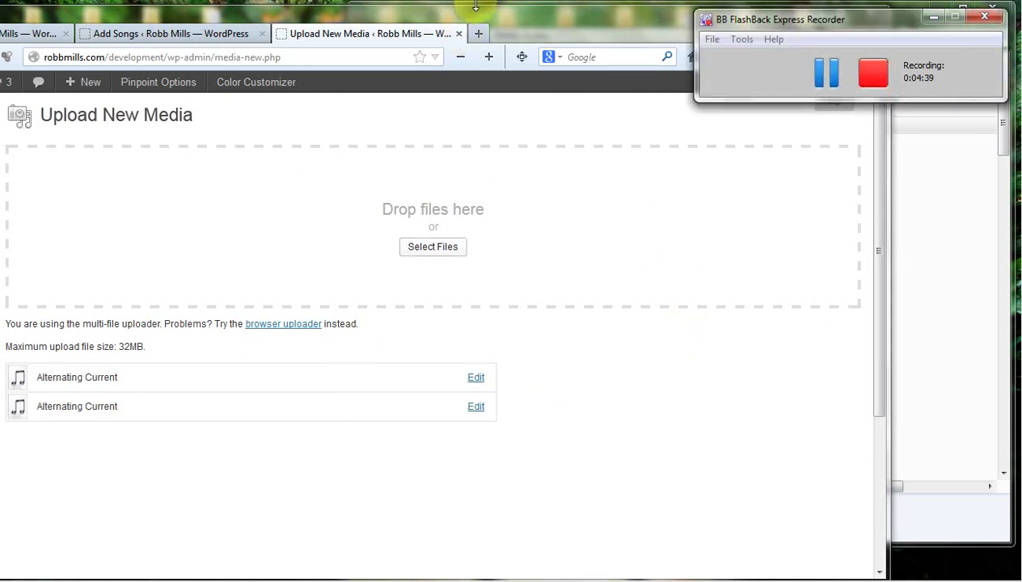
{"action": "left_click_drag", "start_coordinate": [506, 9], "coordinate": [588, 25]}
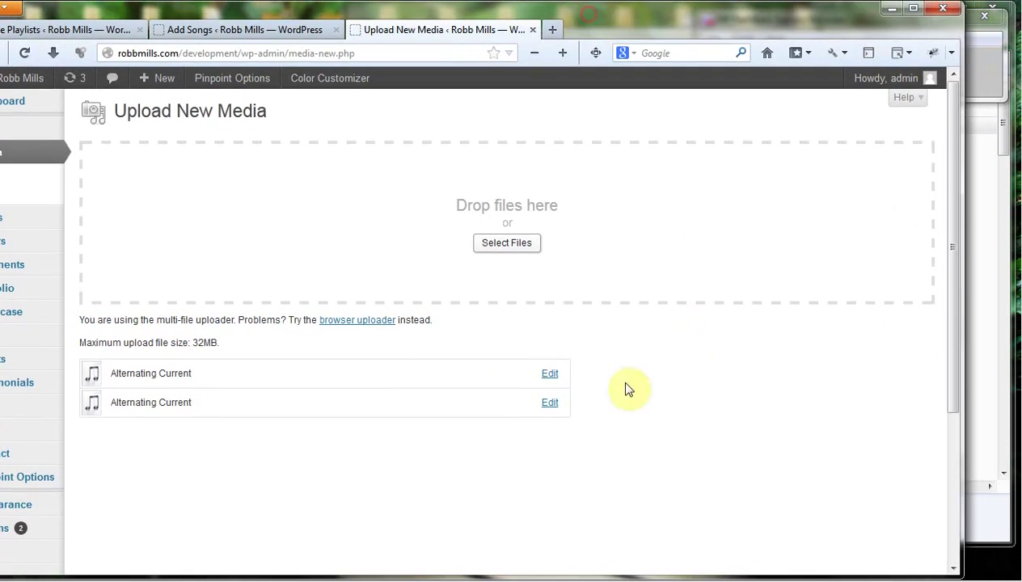
{"action": "right_click", "coordinate": [550, 378]}
{"action": "left_click", "coordinate": [598, 147]}
{"action": "right_click", "coordinate": [550, 404]}
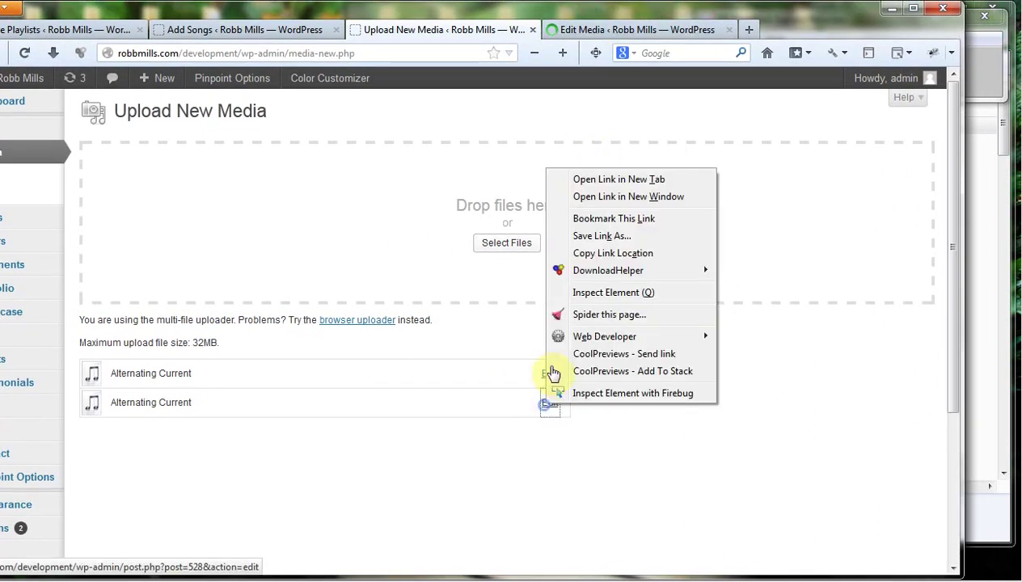
{"action": "left_click", "coordinate": [588, 180]}
{"action": "left_click", "coordinate": [613, 31]}
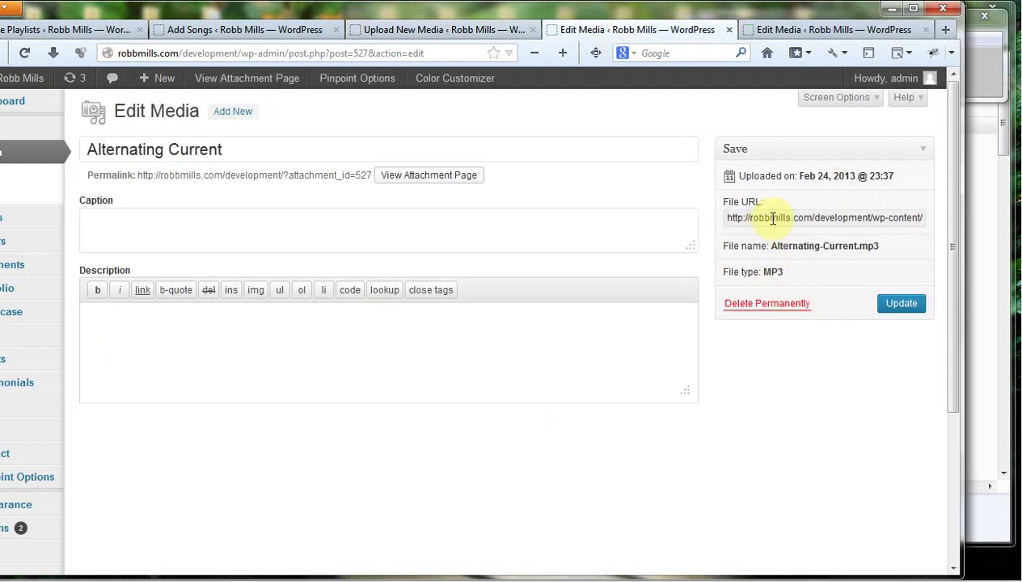
- Copy the mp3 file URL into the MP3 Link and Button 1 Link fields
{"action": "left_click", "coordinate": [772, 219]}
{"action": "right_click", "coordinate": [774, 219]}
{"action": "left_click", "coordinate": [814, 272]}
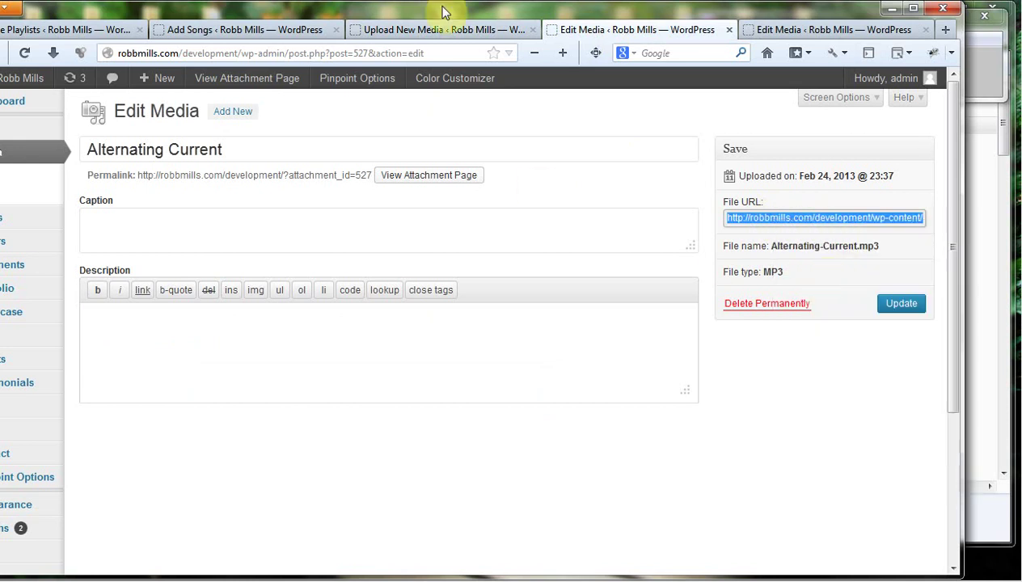
{"action": "left_click", "coordinate": [239, 32]}
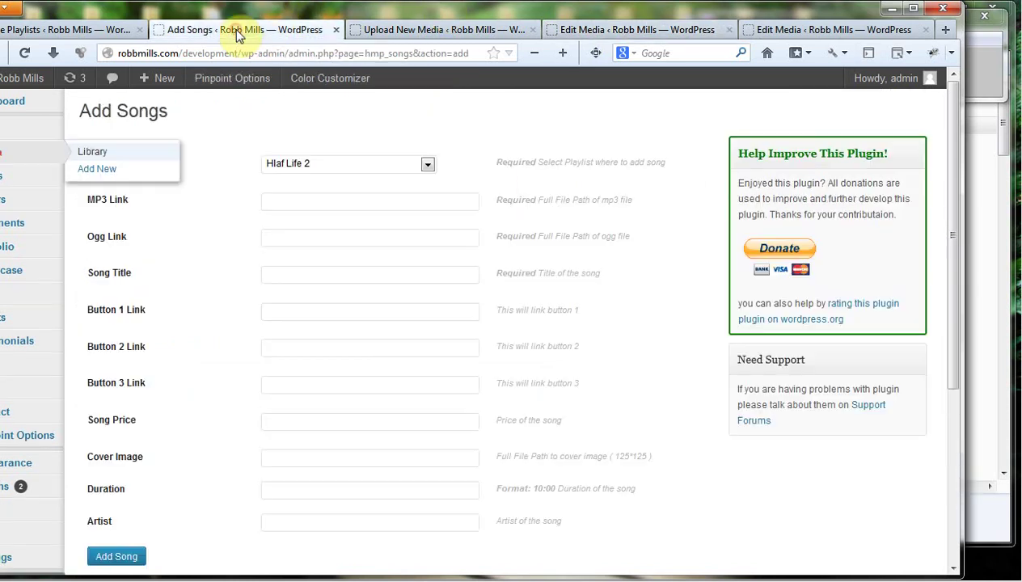
{"action": "left_click", "coordinate": [297, 199]}
{"action": "right_click", "coordinate": [283, 197]}
{"action": "left_click", "coordinate": [373, 267]}
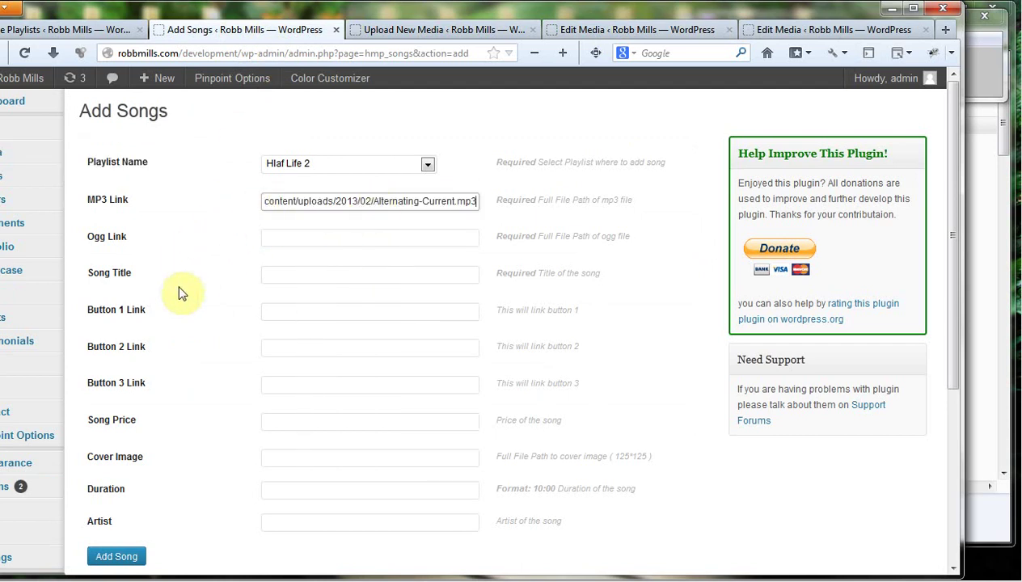
{"action": "right_click", "coordinate": [292, 310]}
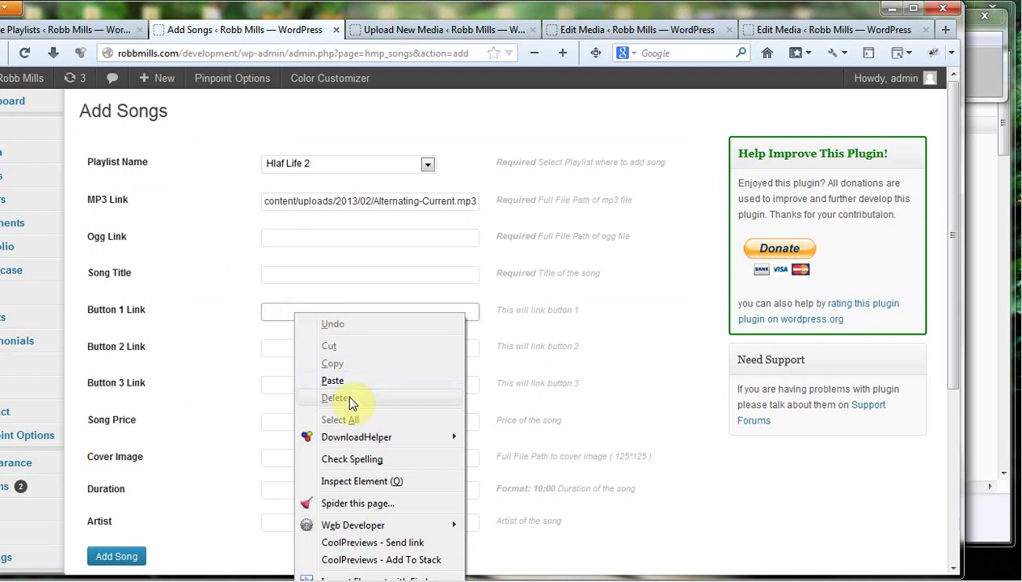
{"action": "left_click", "coordinate": [348, 380]}
- Copy the ogg file URL into the Ogg Link field
{"action": "left_click", "coordinate": [771, 25]}
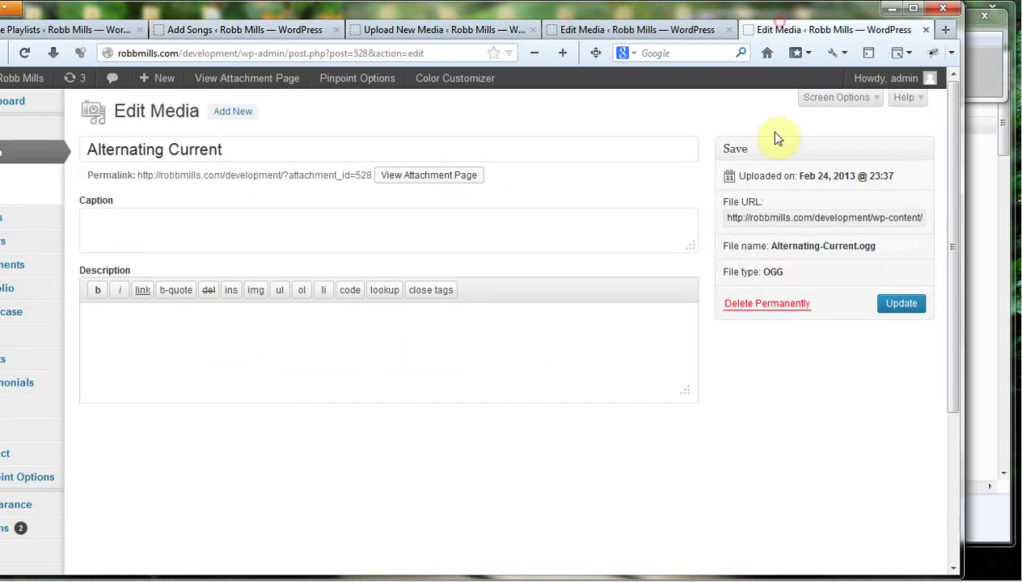
{"action": "triple_click", "coordinate": [773, 218]}
{"action": "right_click", "coordinate": [768, 220]}
{"action": "left_click", "coordinate": [805, 270]}
{"action": "left_click", "coordinate": [279, 26]}
{"action": "left_click", "coordinate": [278, 232]}
{"action": "right_click", "coordinate": [276, 235]}
{"action": "left_click", "coordinate": [337, 303]}
- Copy the title Alternating Current into the Song Title field
{"action": "left_click", "coordinate": [765, 31]}
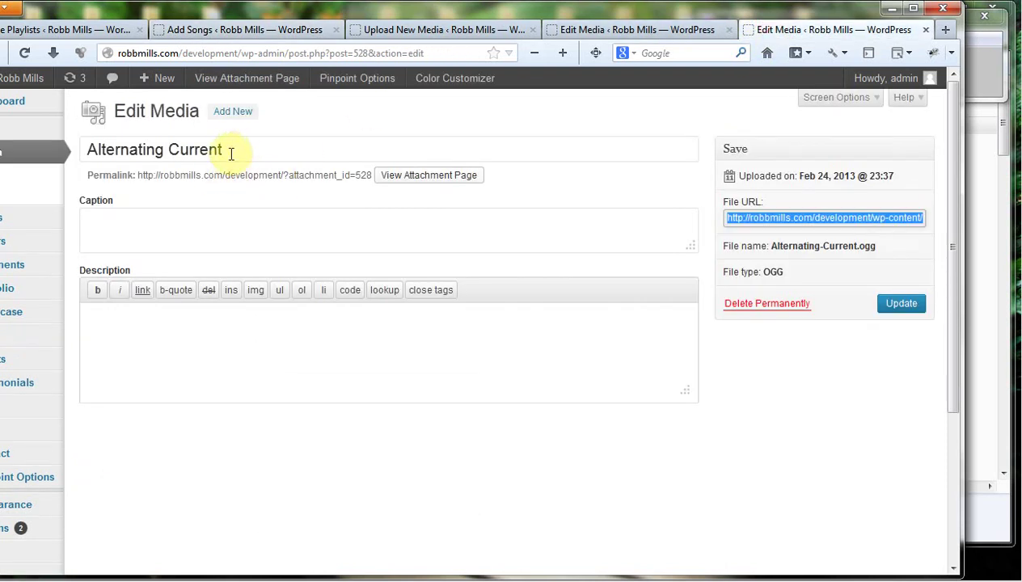
{"action": "left_click_drag", "start_coordinate": [236, 149], "coordinate": [87, 143]}
{"action": "right_click", "coordinate": [127, 151]}
{"action": "left_click", "coordinate": [199, 203]}
{"action": "left_click", "coordinate": [235, 30]}
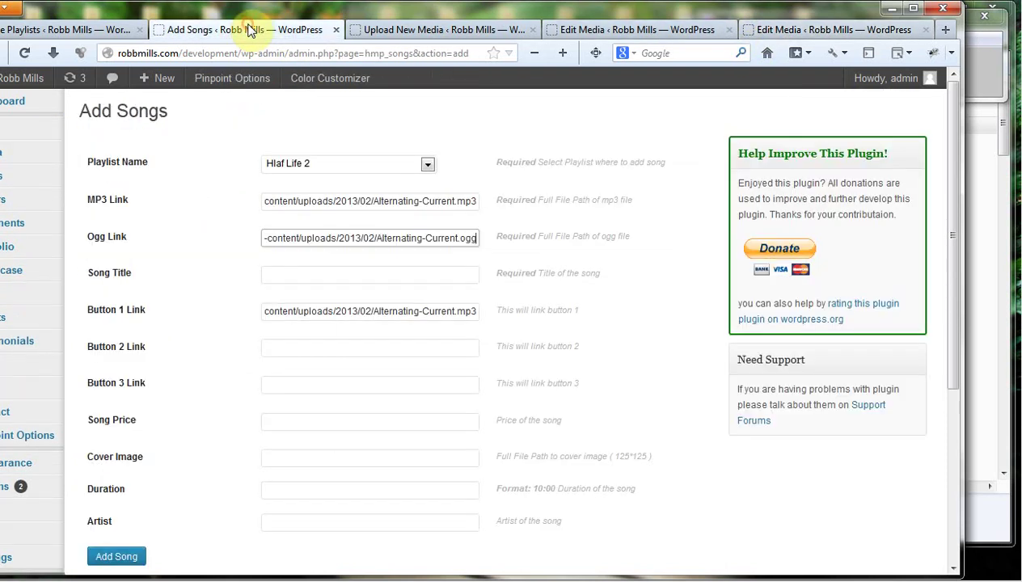
{"action": "left_click", "coordinate": [301, 273]}
{"action": "right_click", "coordinate": [302, 274]}
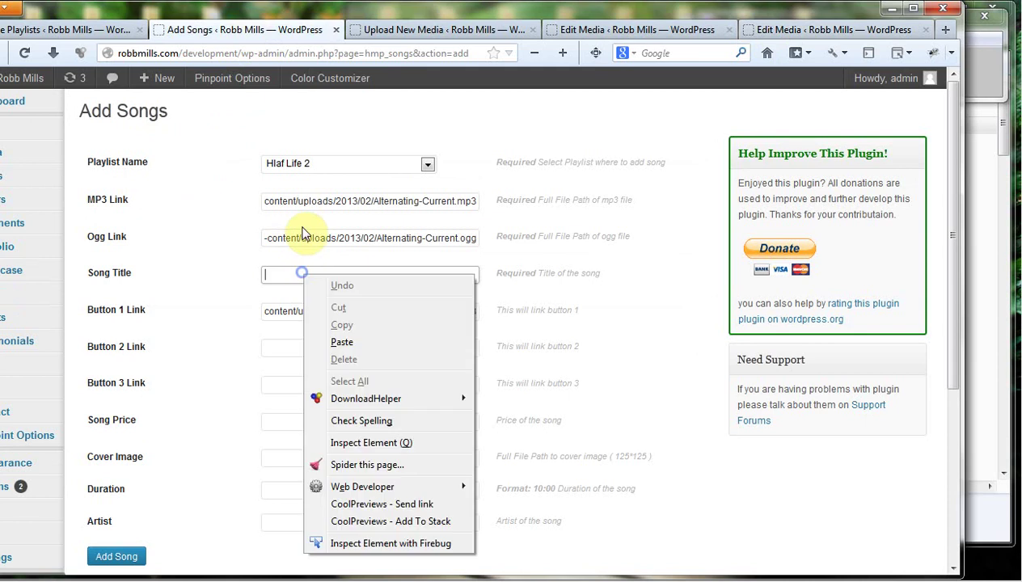
{"action": "left_click", "coordinate": [361, 343]}
- Fill the Artist field from a previously saved entry
{"action": "scroll", "coordinate": [207, 338], "scroll_direction": "down", "scroll_amount": 4}
{"action": "left_click", "coordinate": [308, 339]}
{"action": "left_click", "coordinate": [294, 349]}
{"action": "left_click", "coordinate": [294, 360]}
{"action": "scroll", "coordinate": [218, 307], "scroll_direction": "up", "scroll_amount": 2}
- Copy the dead_space_31.jpg image URL from the Media Library into Cover Image
{"action": "left_click", "coordinate": [291, 368]}
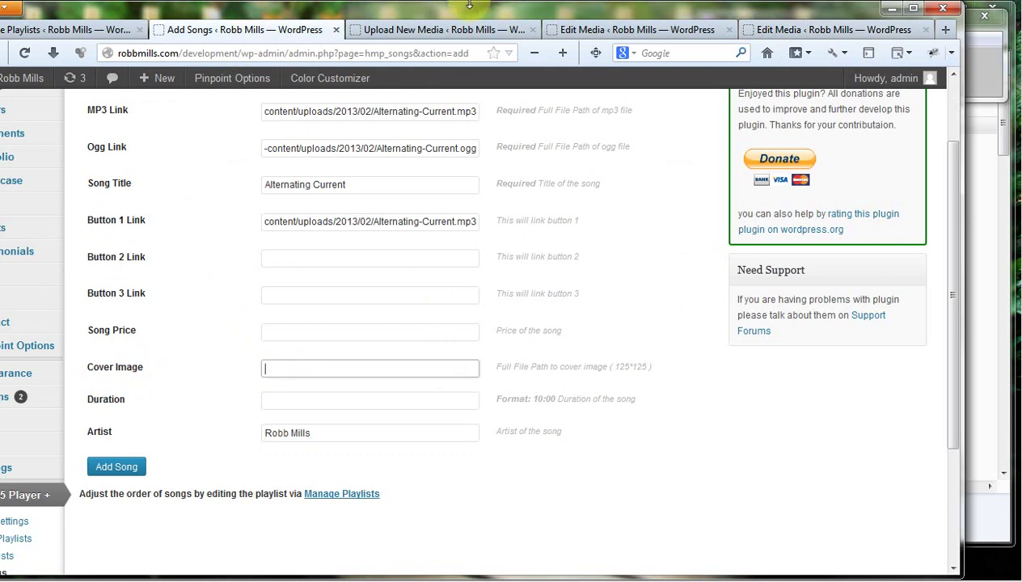
{"action": "left_click", "coordinate": [412, 30]}
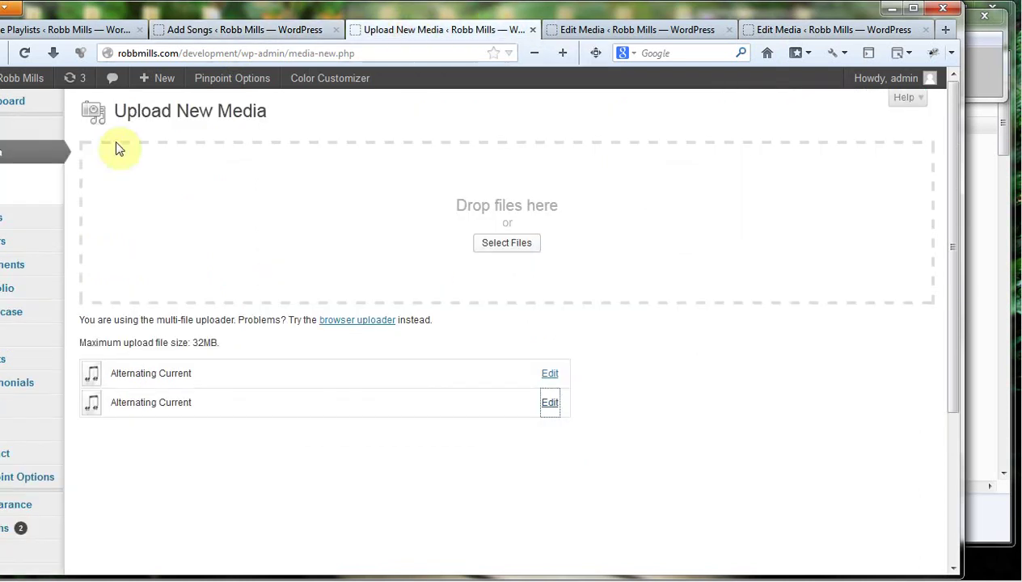
{"action": "left_click", "coordinate": [16, 174]}
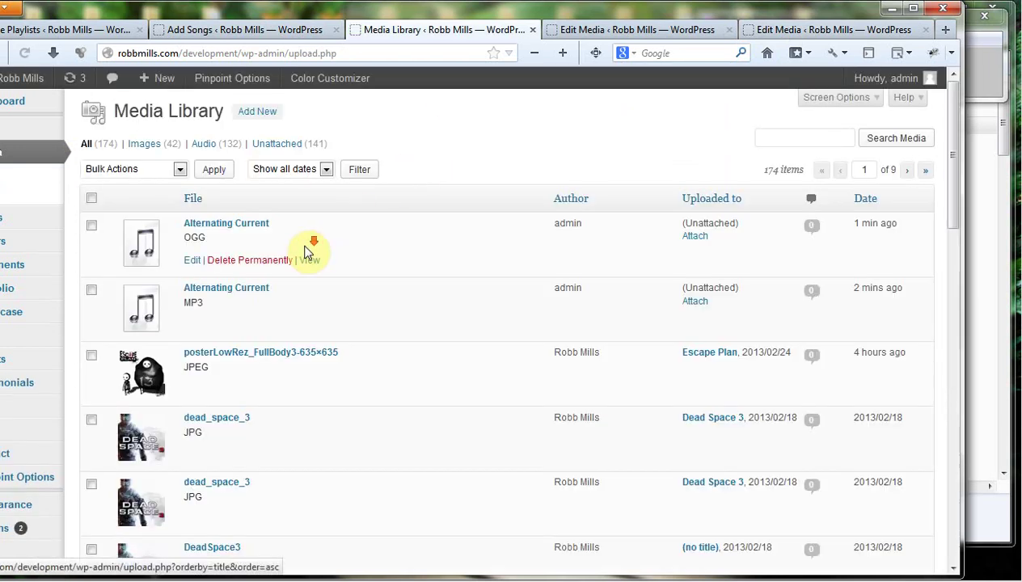
{"action": "scroll", "coordinate": [267, 275], "scroll_direction": "down", "scroll_amount": 3}
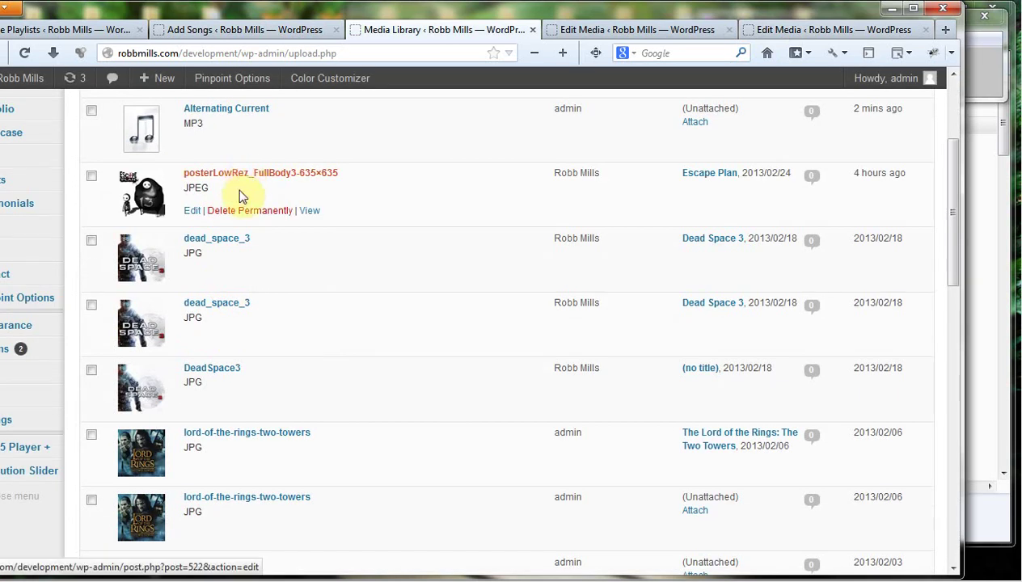
{"action": "left_click", "coordinate": [220, 243]}
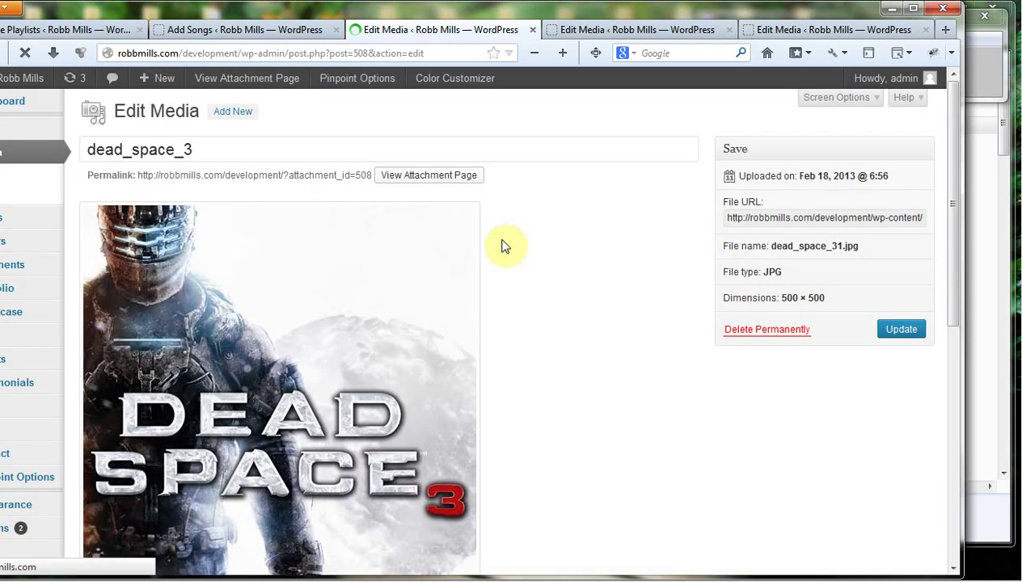
{"action": "left_click", "coordinate": [825, 219]}
{"action": "right_click", "coordinate": [816, 220]}
{"action": "left_click", "coordinate": [854, 275]}
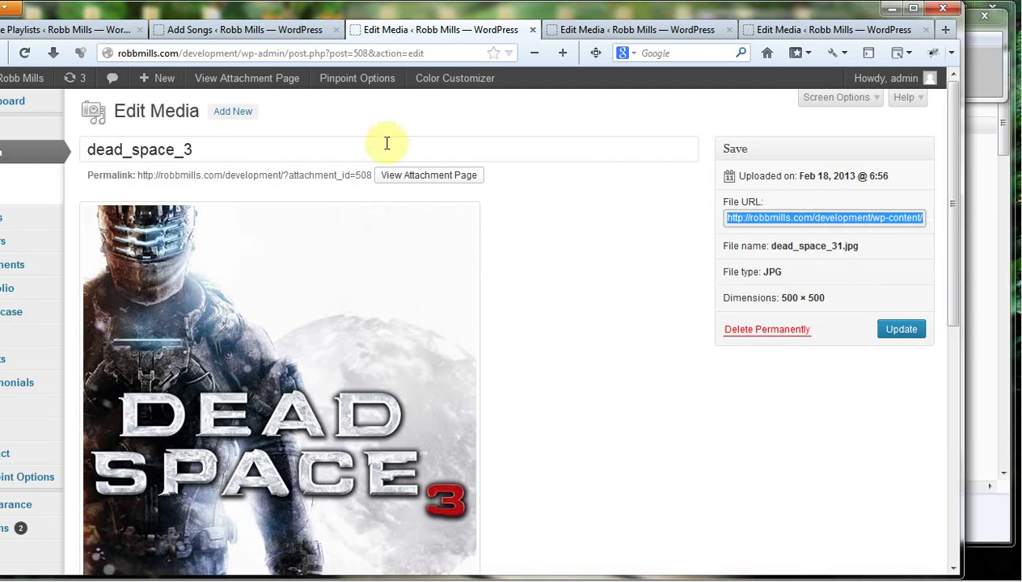
{"action": "left_click", "coordinate": [206, 30]}
{"action": "right_click", "coordinate": [296, 367]}
{"action": "left_click", "coordinate": [337, 153]}
{"action": "scroll", "coordinate": [494, 279], "scroll_direction": "up", "scroll_amount": 2}
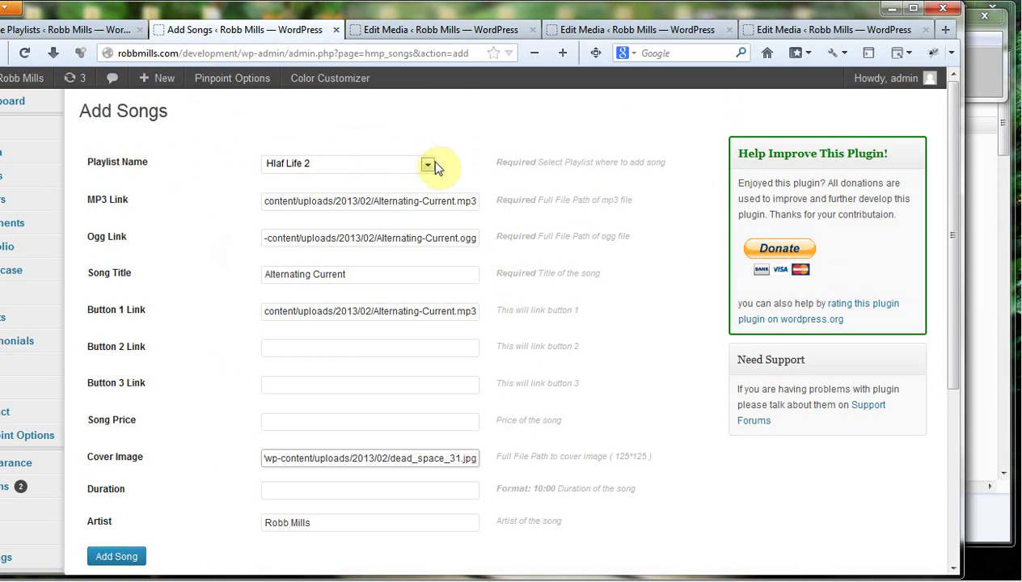
- Choose Test Playlist in the Playlist Name dropdown and review the filled form
{"action": "left_click", "coordinate": [429, 167]}
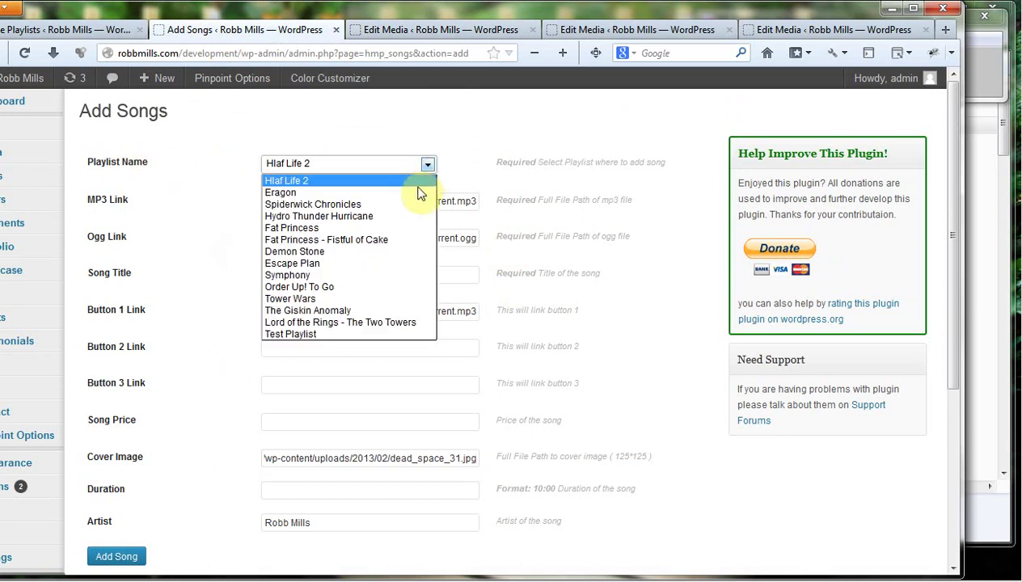
{"action": "left_click", "coordinate": [335, 335]}
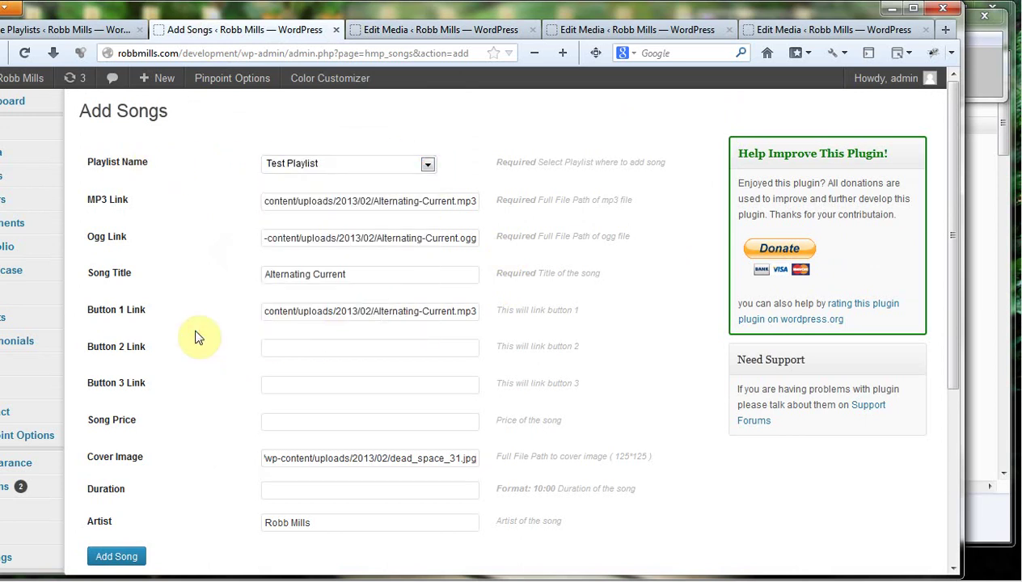
{"action": "scroll", "coordinate": [198, 411], "scroll_direction": "down", "scroll_amount": 2}
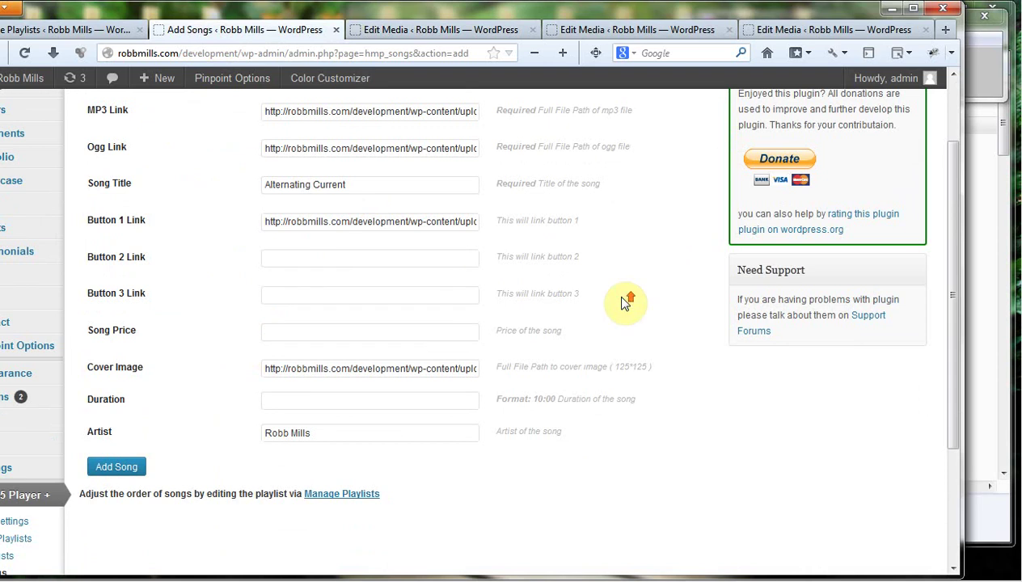
{"action": "scroll", "coordinate": [624, 302], "scroll_direction": "up", "scroll_amount": 1}
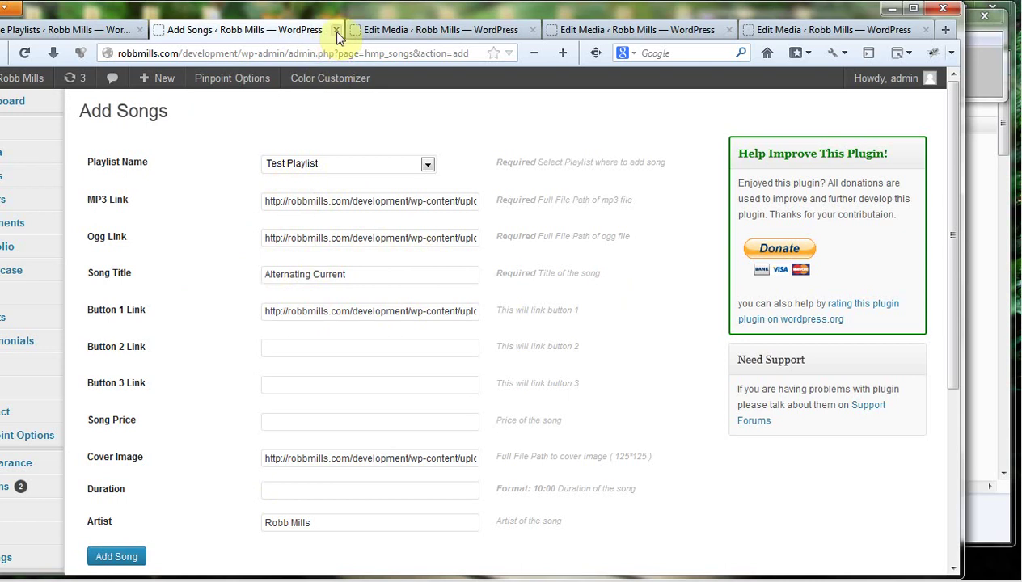
- Close the Add Songs and media editing tabs
{"action": "left_click", "coordinate": [336, 31]}
{"action": "left_click", "coordinate": [336, 30]}
{"action": "left_click", "coordinate": [336, 31]}
{"action": "left_click", "coordinate": [336, 31]}
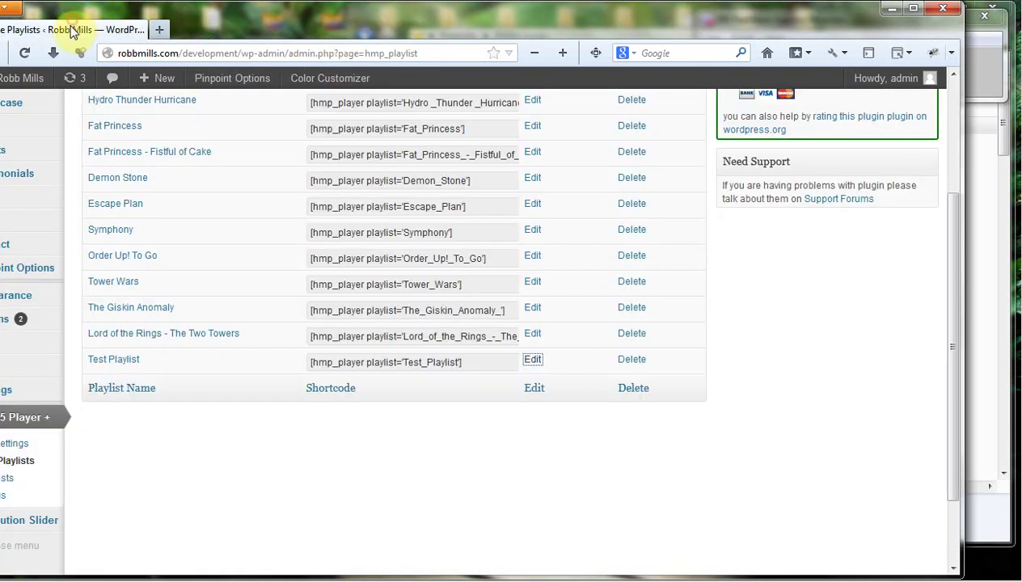
- Copy the Test Playlist shortcode [hmp_player playlist='Test_Playlist']
{"action": "scroll", "coordinate": [768, 291], "scroll_direction": "down", "scroll_amount": 2}
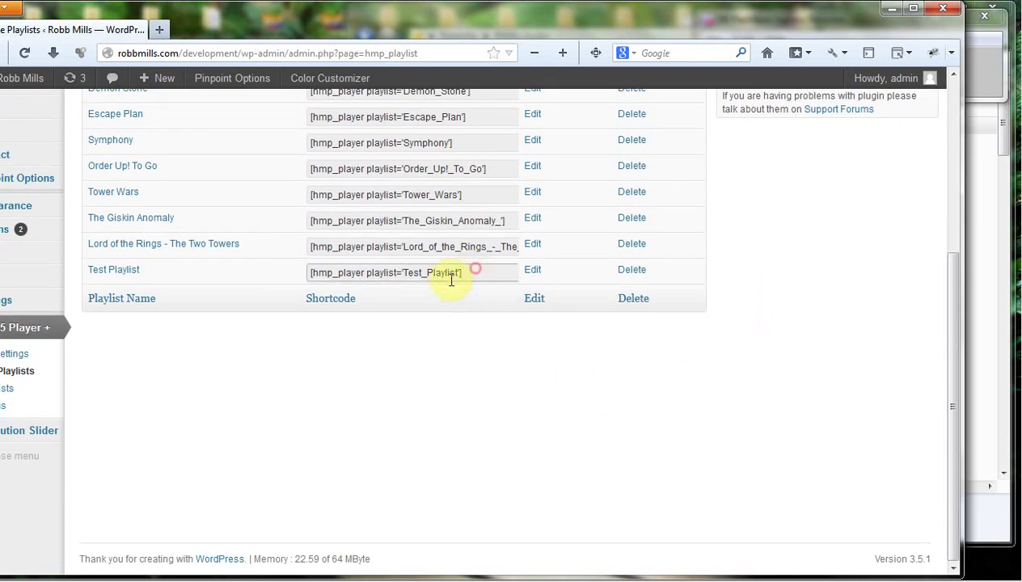
{"action": "left_click_drag", "start_coordinate": [411, 277], "coordinate": [289, 258]}
{"action": "right_click", "coordinate": [336, 277]}
{"action": "left_click", "coordinate": [375, 331]}
- Open a new portfolio item from Portfolio > Add New in another tab
{"action": "scroll", "coordinate": [158, 340], "scroll_direction": "up", "scroll_amount": 3}
{"action": "mouse_move", "coordinate": [23, 256]}
{"action": "right_click", "coordinate": [120, 265]}
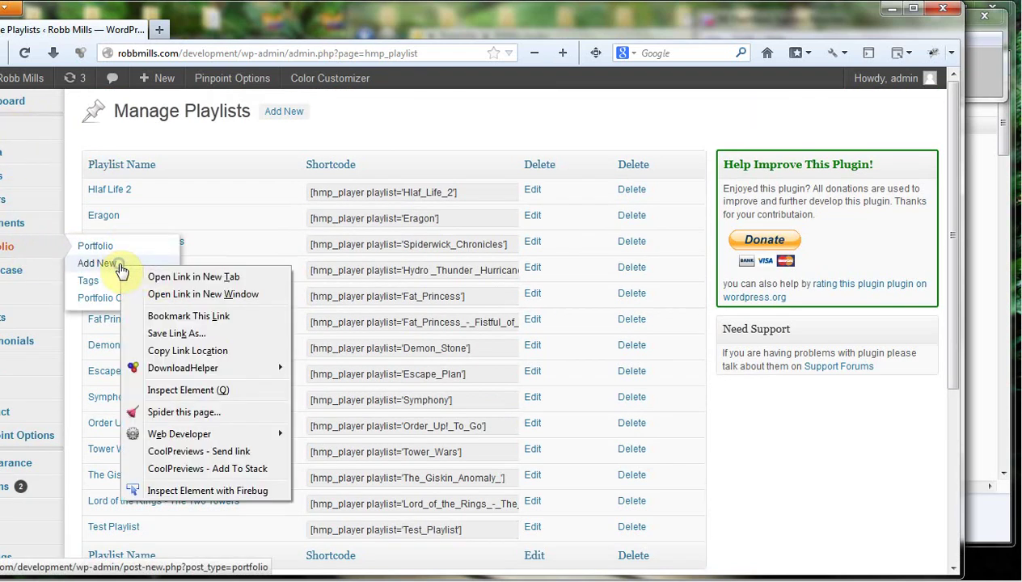
{"action": "left_click", "coordinate": [182, 279]}
{"action": "left_click", "coordinate": [243, 29]}
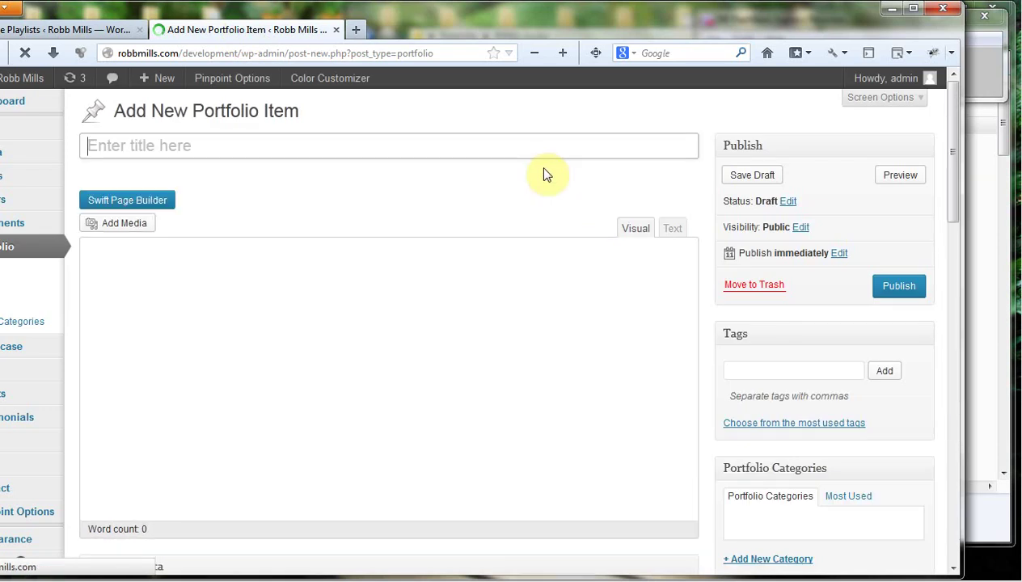
- Switch the new portfolio item to Swift Page Builder and apply the Custom Portfolio Layout template
{"action": "left_click", "coordinate": [156, 200]}
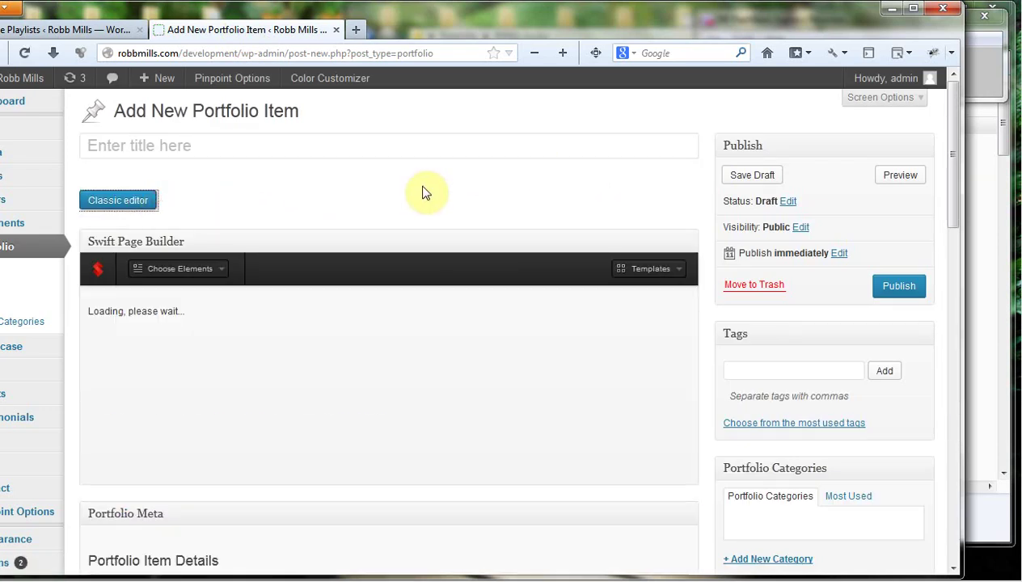
{"action": "left_click", "coordinate": [651, 269]}
{"action": "left_click", "coordinate": [608, 362]}
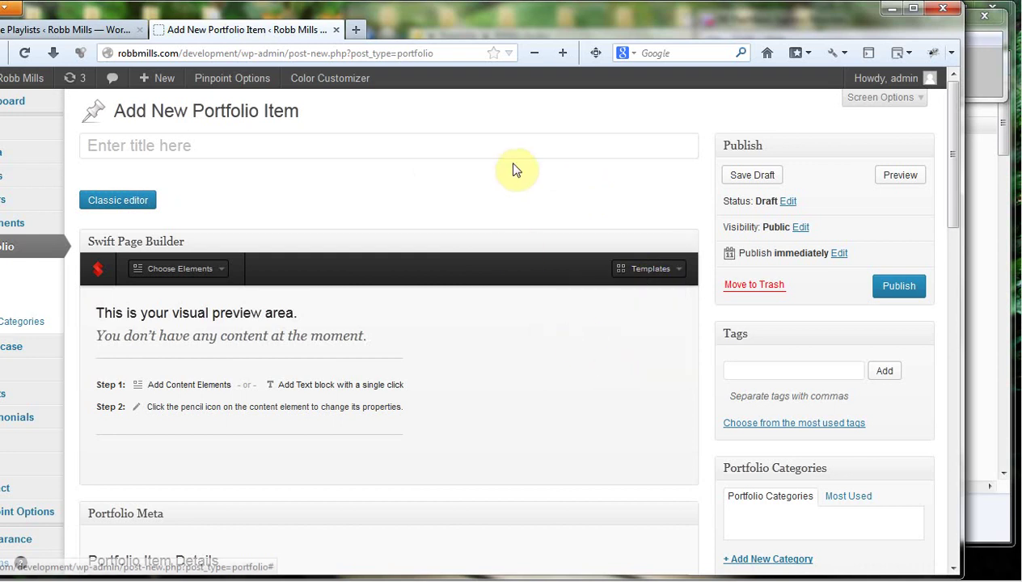
{"action": "scroll", "coordinate": [518, 243], "scroll_direction": "down", "scroll_amount": 3}
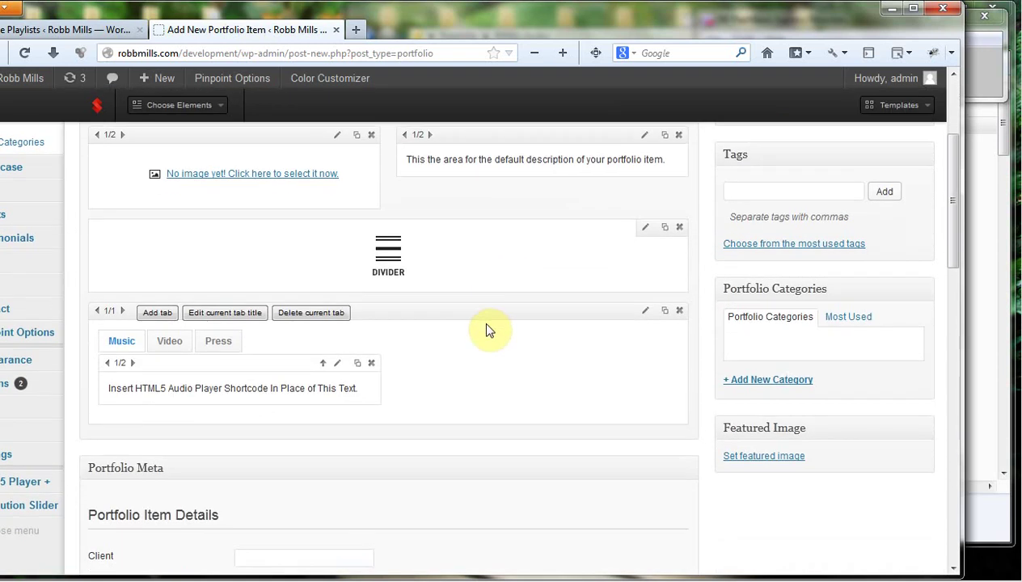
{"action": "scroll", "coordinate": [486, 326], "scroll_direction": "up", "scroll_amount": 2}
{"action": "scroll", "coordinate": [485, 326], "scroll_direction": "down", "scroll_amount": 3}
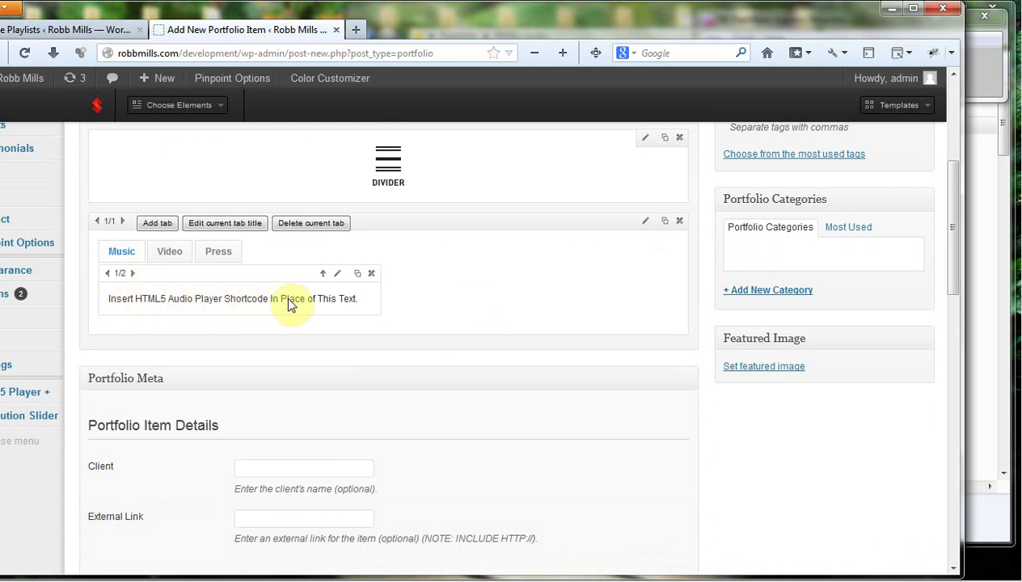
- Replace the Music tab's placeholder sentence with the pasted shortcode
{"action": "left_click", "coordinate": [336, 275]}
{"action": "scroll", "coordinate": [534, 323], "scroll_direction": "down", "scroll_amount": 2}
{"action": "left_click_drag", "start_coordinate": [528, 364], "coordinate": [179, 372]}
{"action": "key", "text": "ctrl+v"}
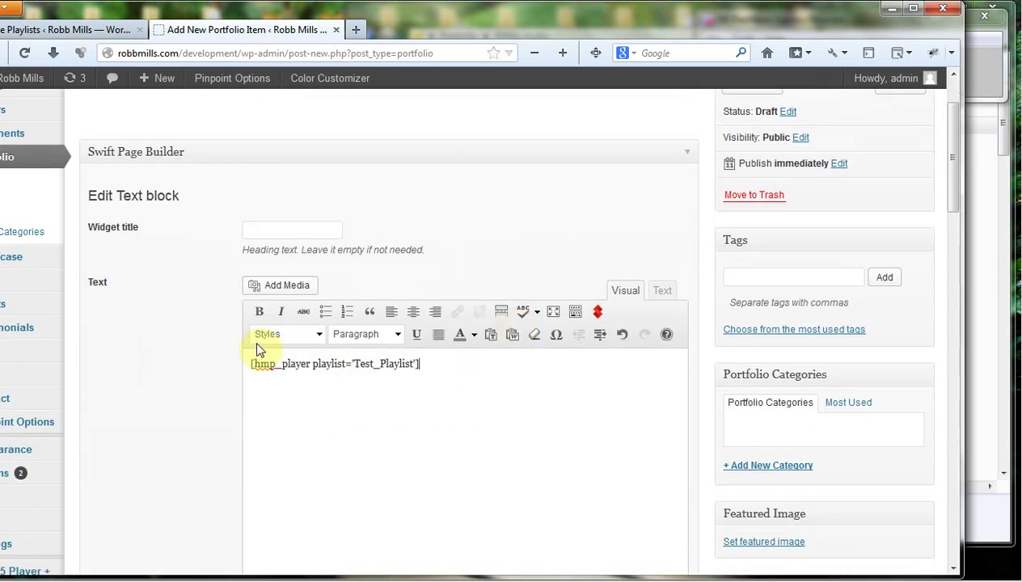
- Select the Test Playlist shortcode again on the playlists page
{"action": "left_click", "coordinate": [53, 29]}
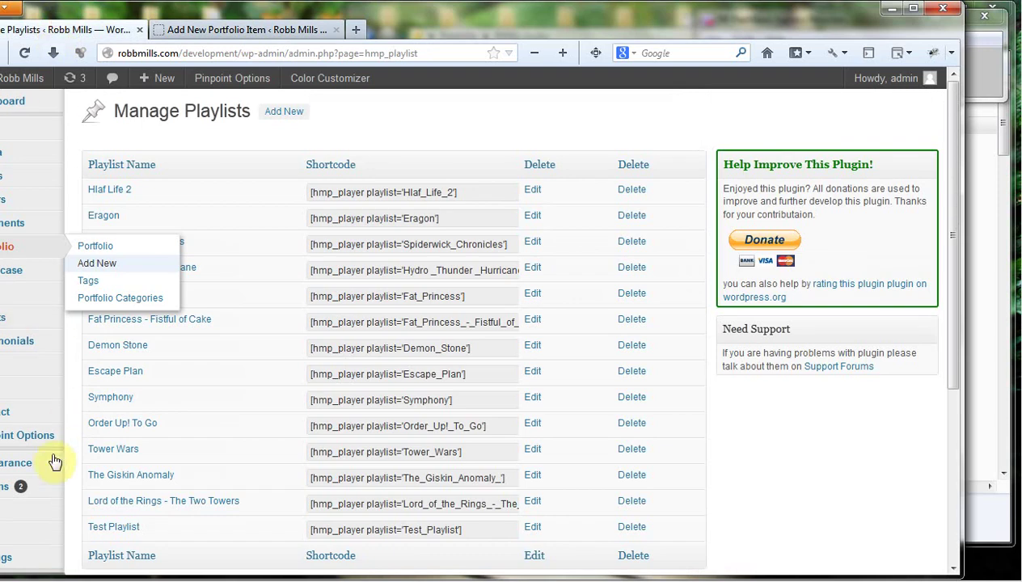
{"action": "scroll", "coordinate": [38, 441], "scroll_direction": "down", "scroll_amount": 3}
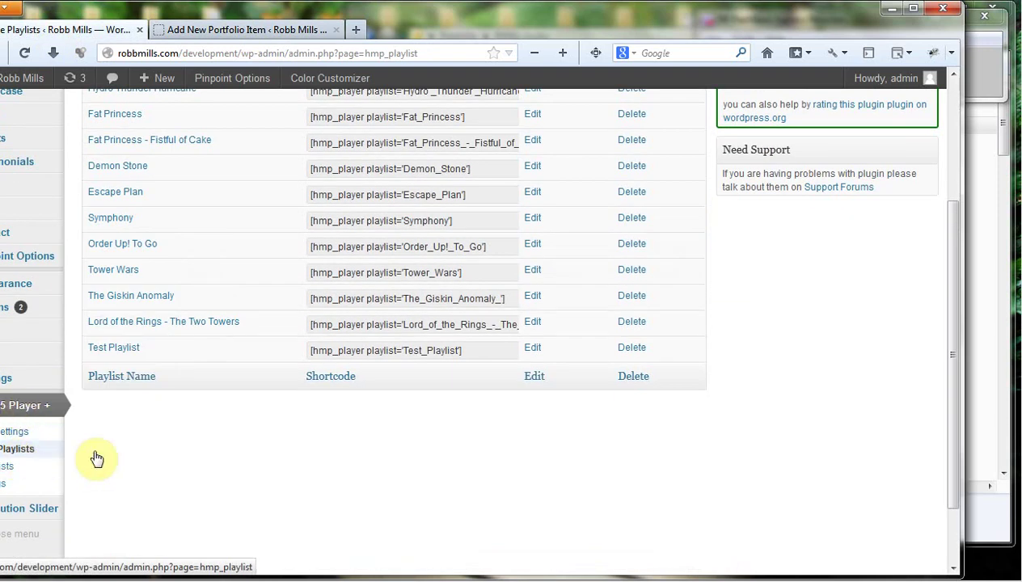
{"action": "scroll", "coordinate": [234, 459], "scroll_direction": "up", "scroll_amount": 2}
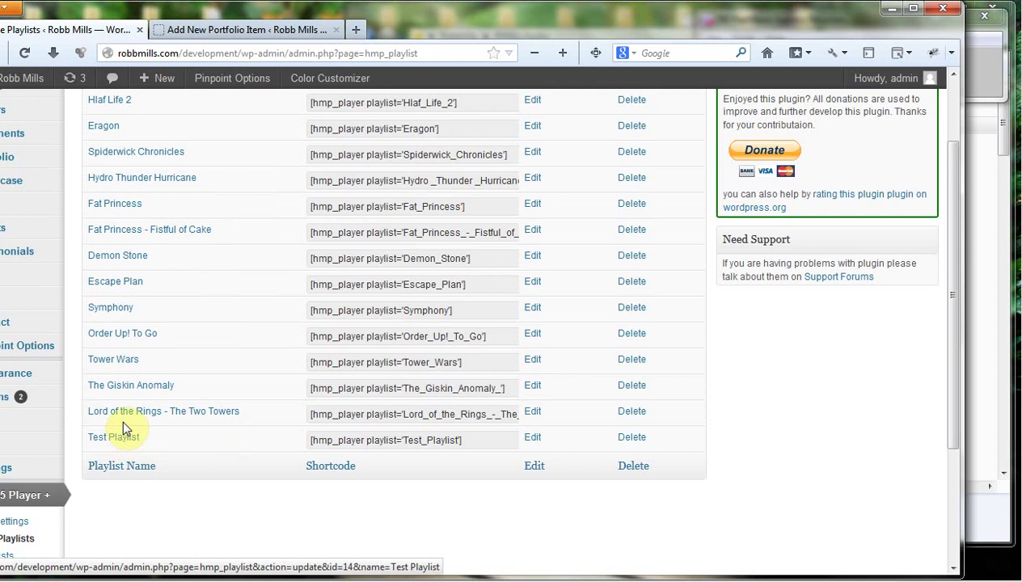
{"action": "scroll", "coordinate": [130, 243], "scroll_direction": "up", "scroll_amount": 2}
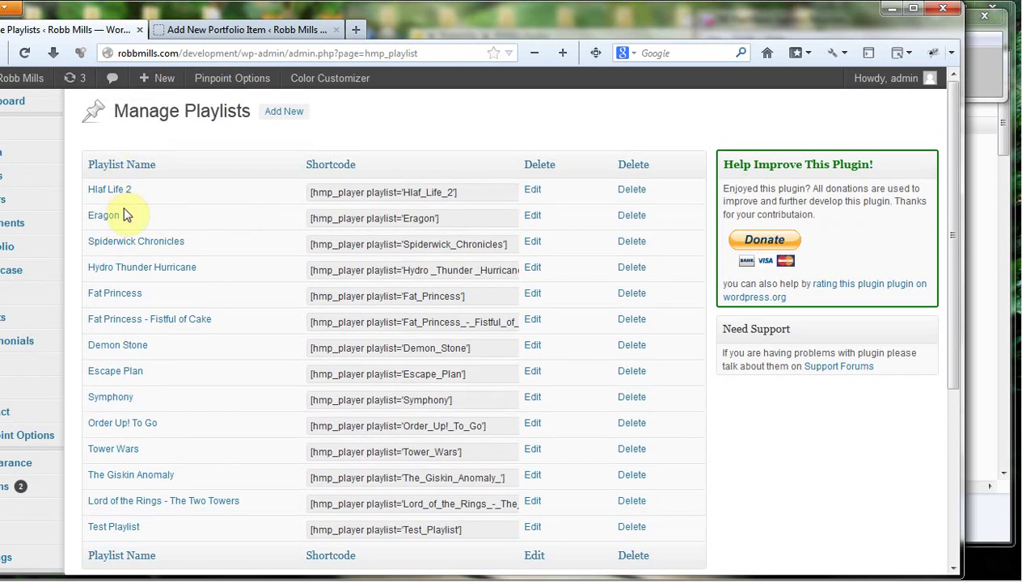
{"action": "scroll", "coordinate": [126, 211], "scroll_direction": "down", "scroll_amount": 2}
{"action": "scroll", "coordinate": [131, 212], "scroll_direction": "up", "scroll_amount": 2}
{"action": "left_click_drag", "start_coordinate": [471, 532], "coordinate": [258, 484]}
{"action": "scroll", "coordinate": [233, 433], "scroll_direction": "down", "scroll_amount": 4}
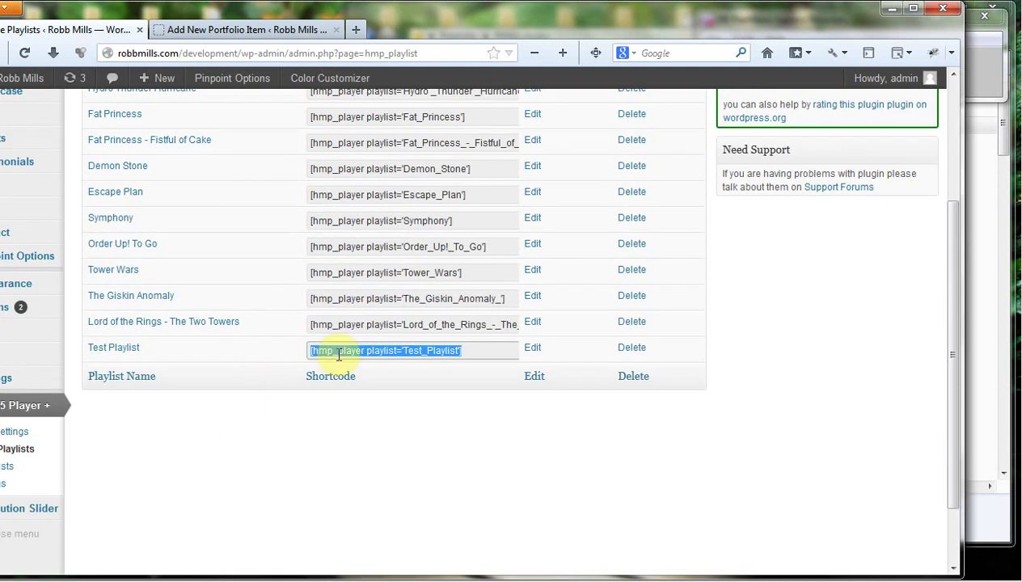
- Back in the portfolio item, save the text block holding [hmp_player playlist='Test_Playlist']
{"action": "left_click", "coordinate": [244, 27]}
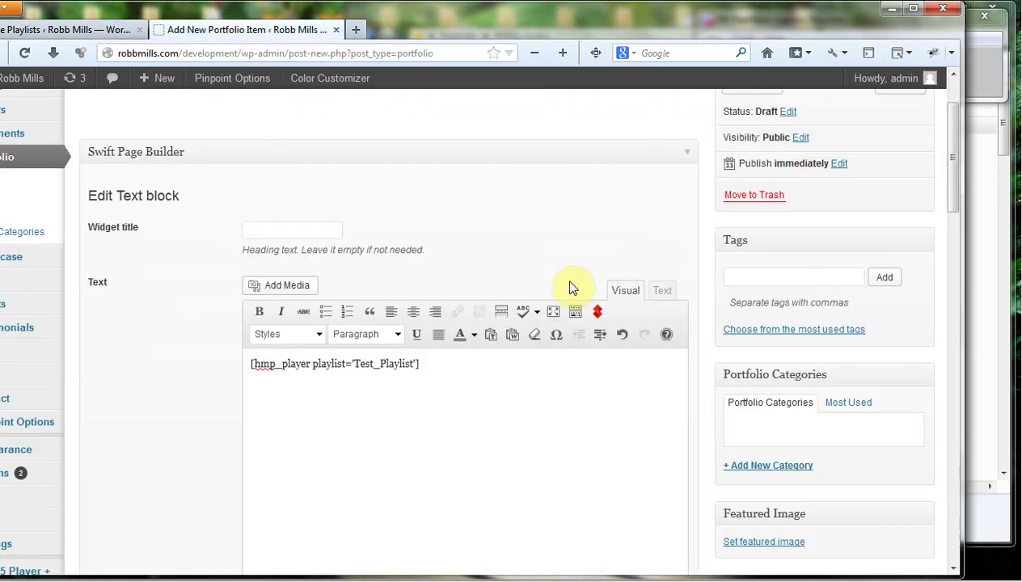
{"action": "left_click", "coordinate": [458, 360]}
{"action": "scroll", "coordinate": [243, 388], "scroll_direction": "down", "scroll_amount": 8}
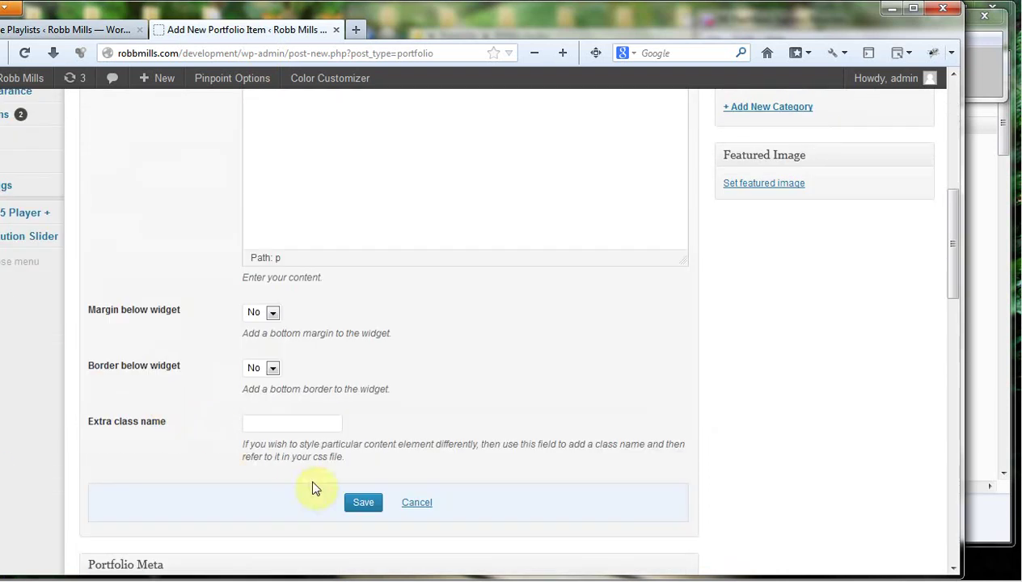
{"action": "left_click", "coordinate": [363, 503]}
- Publish the portfolio item
{"action": "scroll", "coordinate": [675, 287], "scroll_direction": "up", "scroll_amount": 2}
{"action": "scroll", "coordinate": [683, 291], "scroll_direction": "up", "scroll_amount": 4}
{"action": "left_click", "coordinate": [898, 285]}
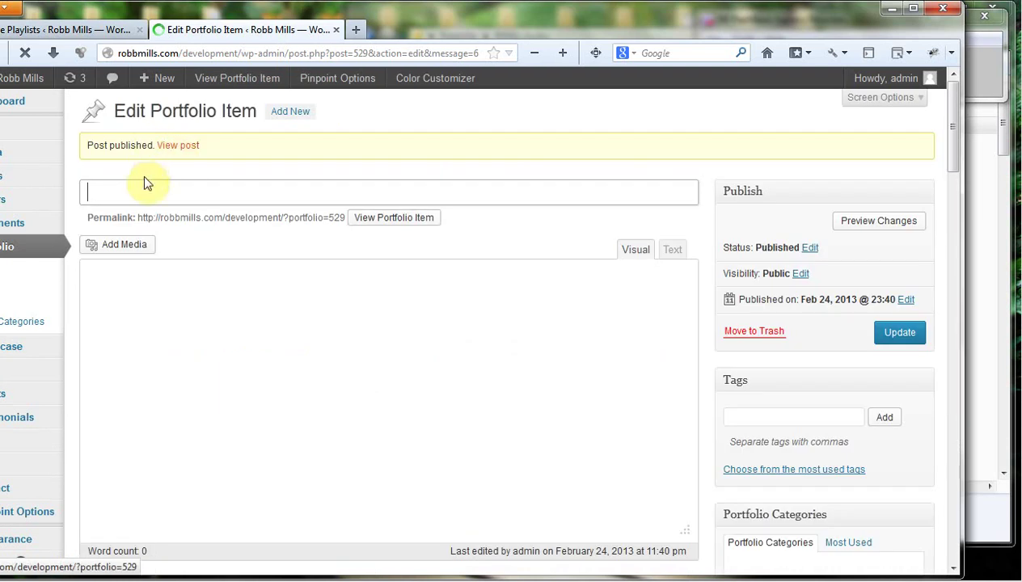
- Open the published portfolio item's live page
{"action": "scroll", "coordinate": [235, 323], "scroll_direction": "down", "scroll_amount": 2}
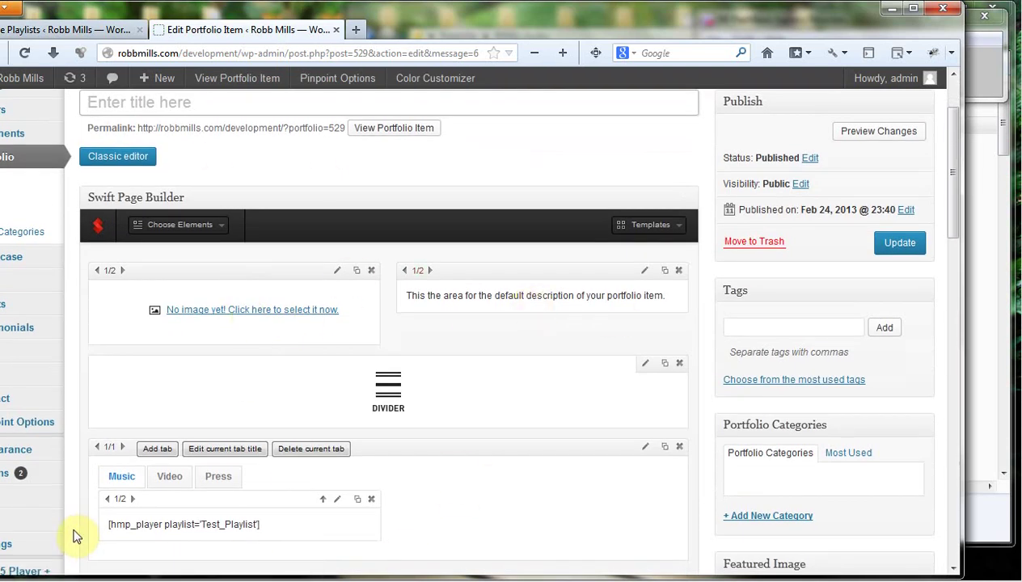
{"action": "scroll", "coordinate": [332, 197], "scroll_direction": "up", "scroll_amount": 2}
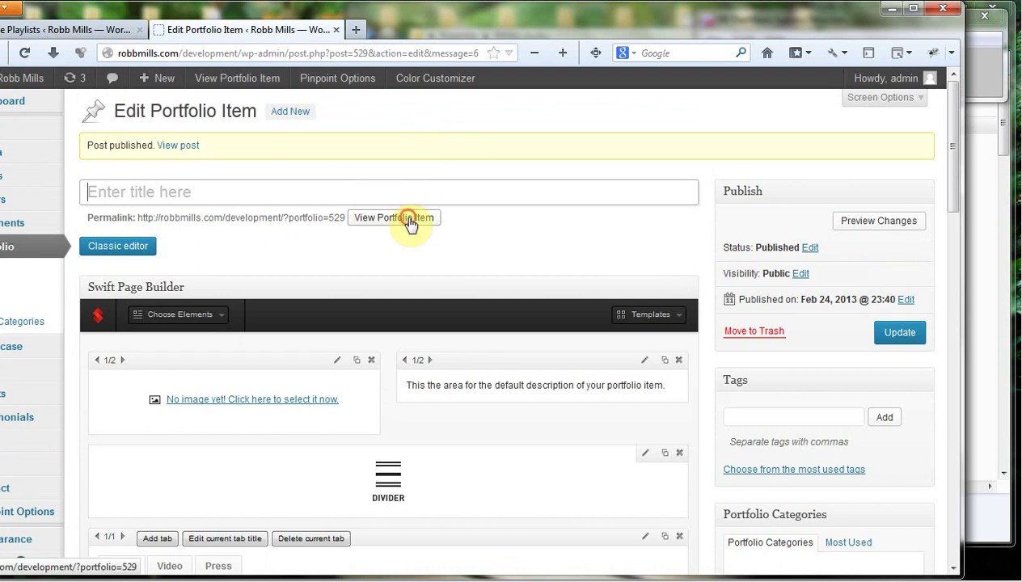
{"action": "left_click", "coordinate": [410, 222]}
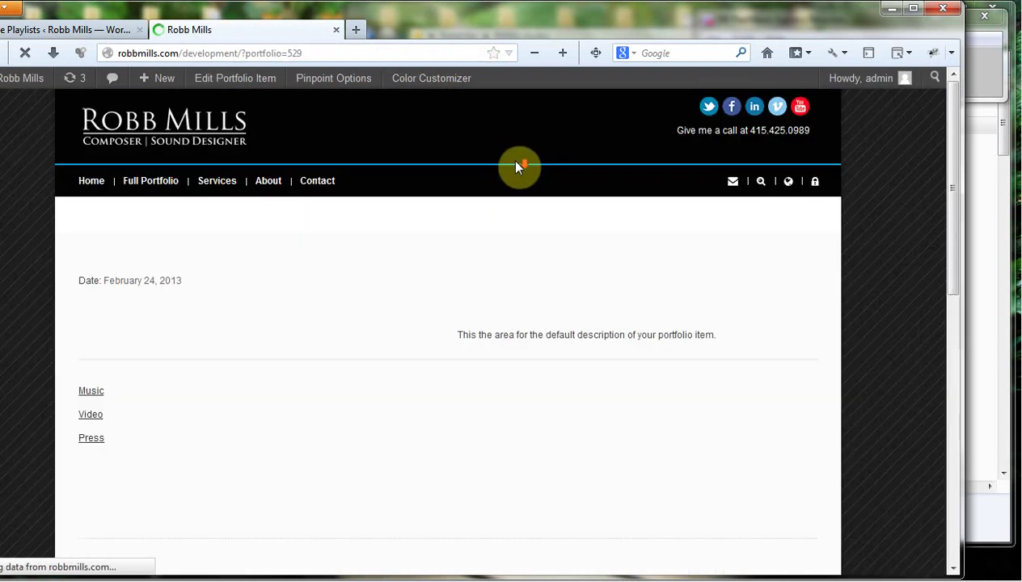
- Check the Music tab's audio player showing the Alternating Current track on the live page
{"action": "scroll", "coordinate": [517, 166], "scroll_direction": "down", "scroll_amount": 5}
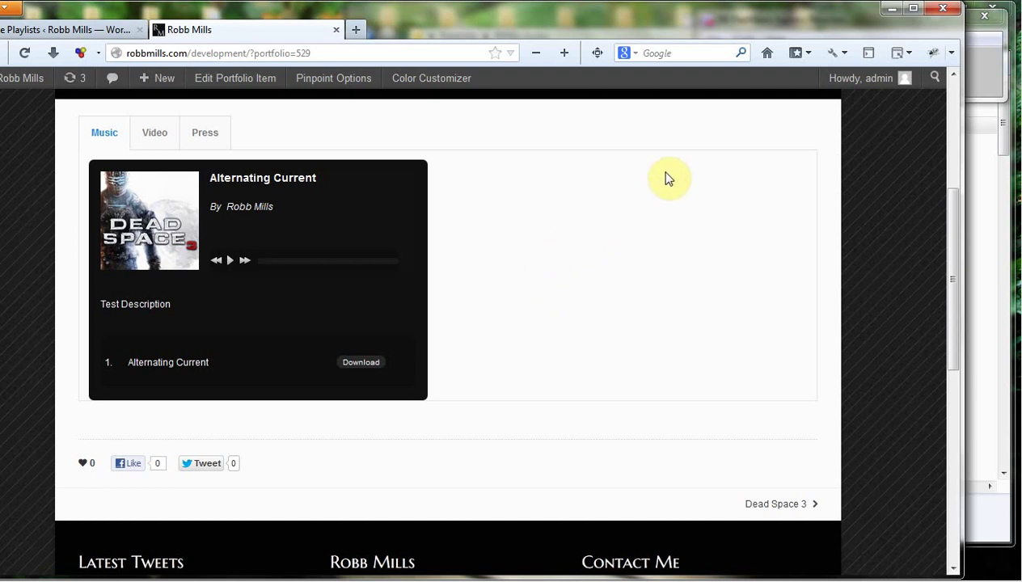
{"action": "scroll", "coordinate": [773, 301], "scroll_direction": "up", "scroll_amount": 1}
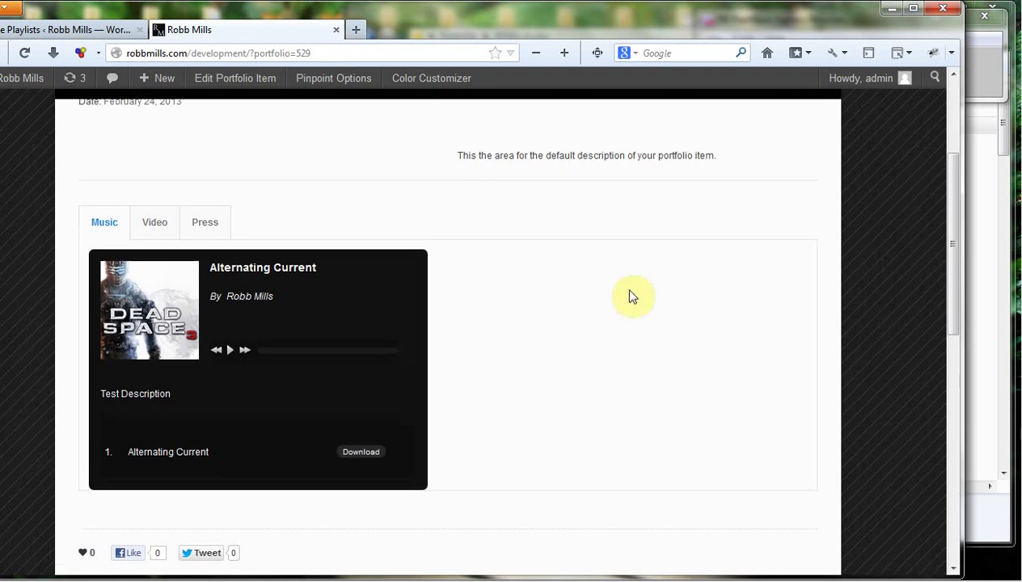